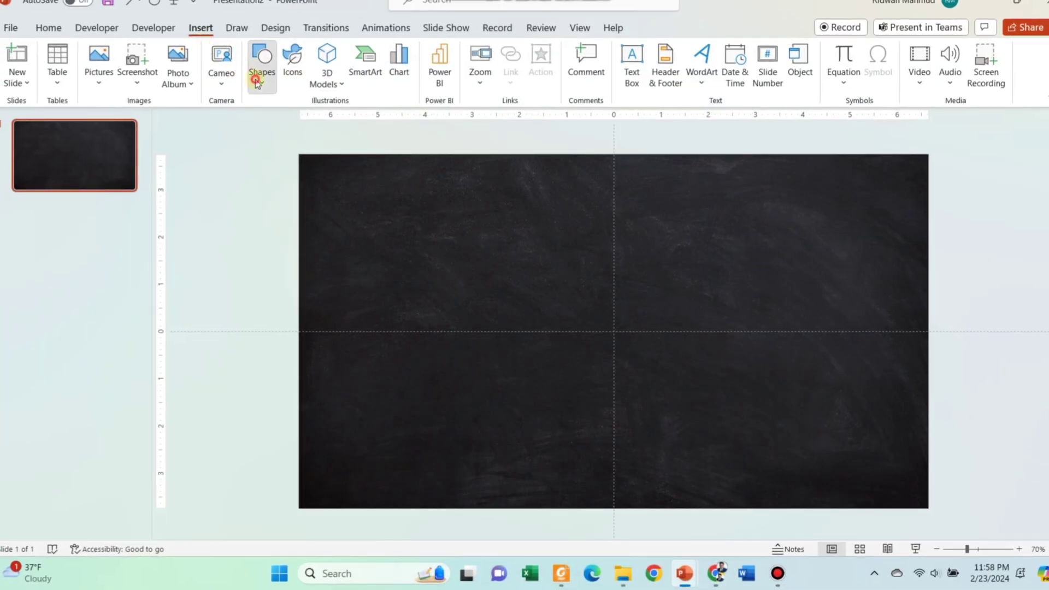
# Draw a 4.25-inch blue circle on the lower half of the slide and remove its outline.
pyautogui.click(262, 70)
pyautogui.click(311, 123)
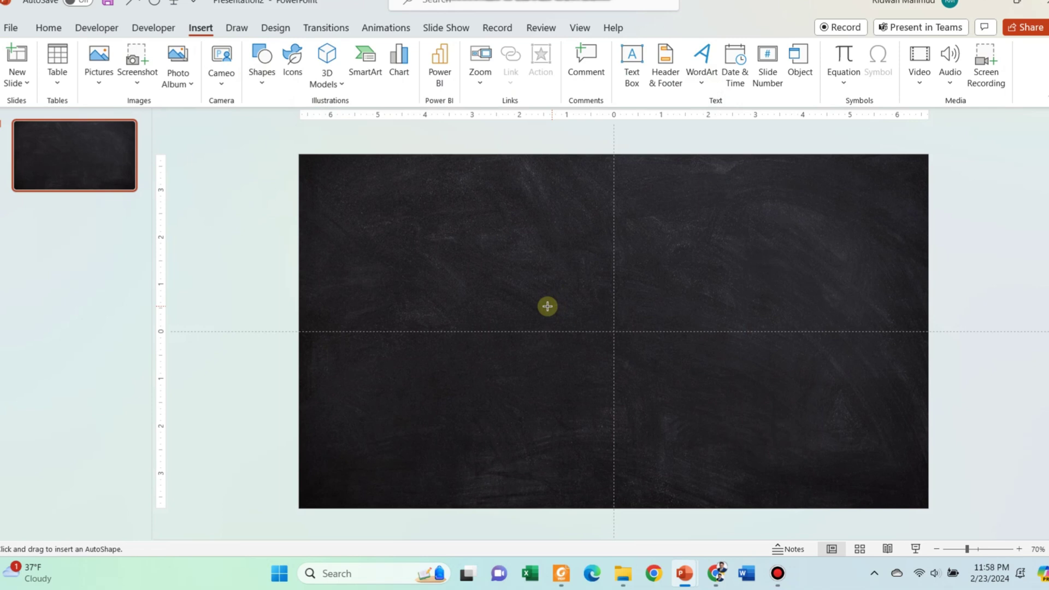
pyautogui.moveTo(545, 306)
pyautogui.mouseDown()
pyautogui.moveTo(749, 474)
pyautogui.moveTo(689, 452)
pyautogui.mouseUp()
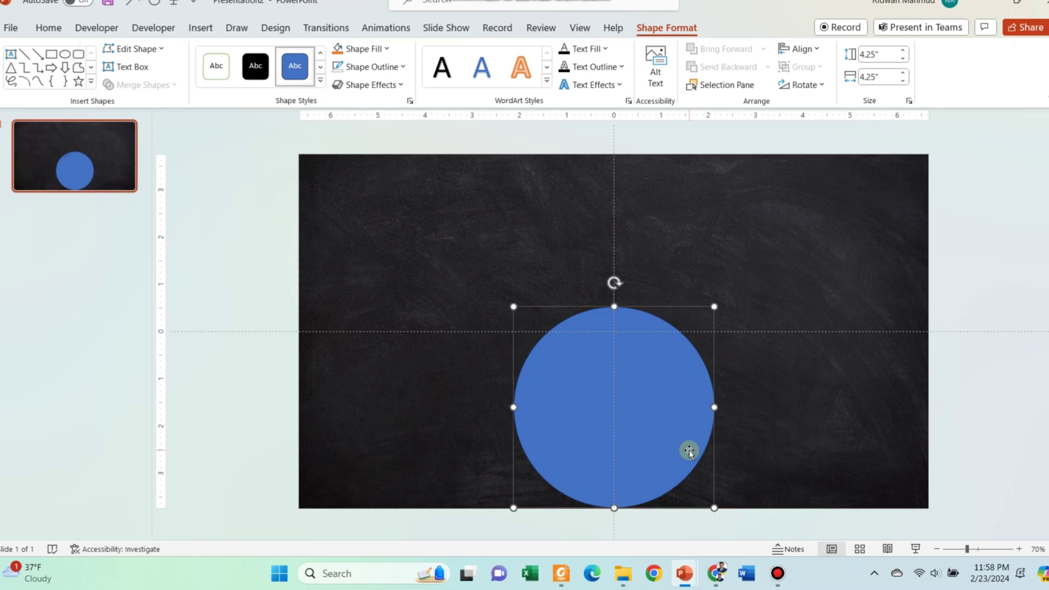
pyautogui.click(389, 67)
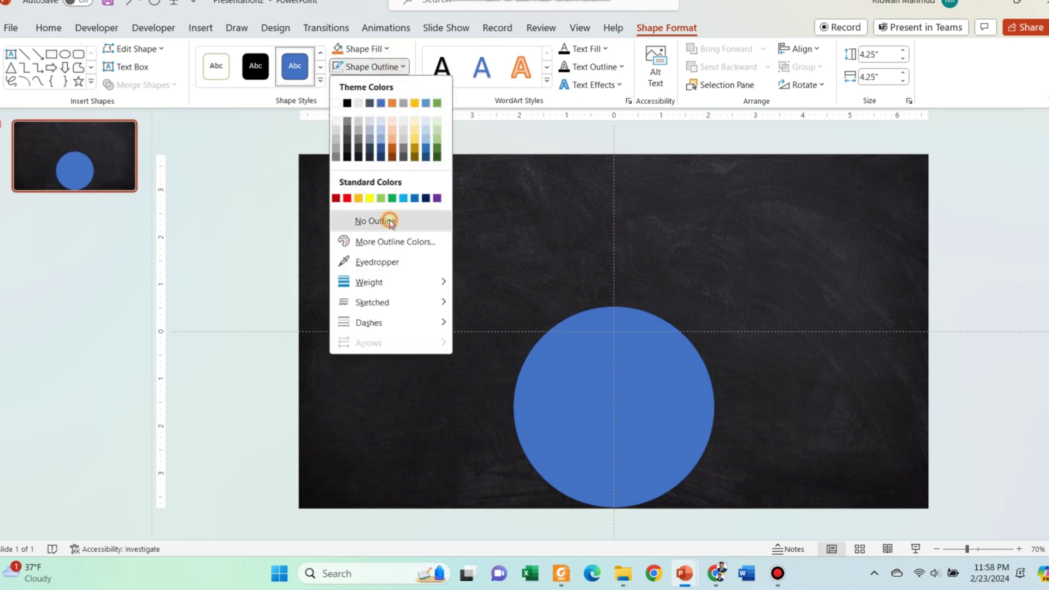
pyautogui.click(388, 218)
pyautogui.click(427, 244)
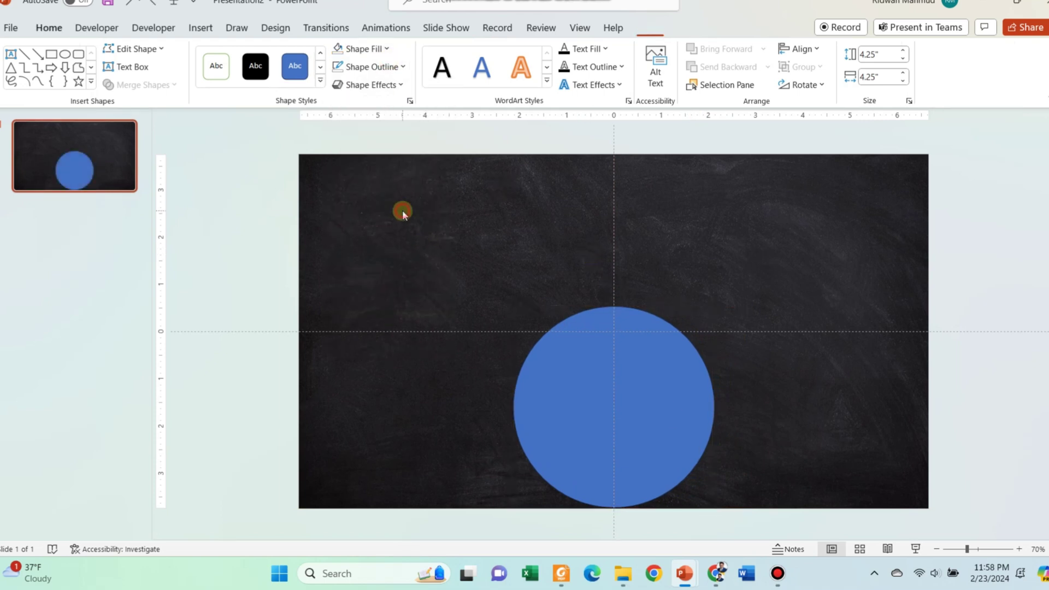
# Insert the strawberry crêpe photo from this computer.
pyautogui.click(192, 27)
pyautogui.click(108, 82)
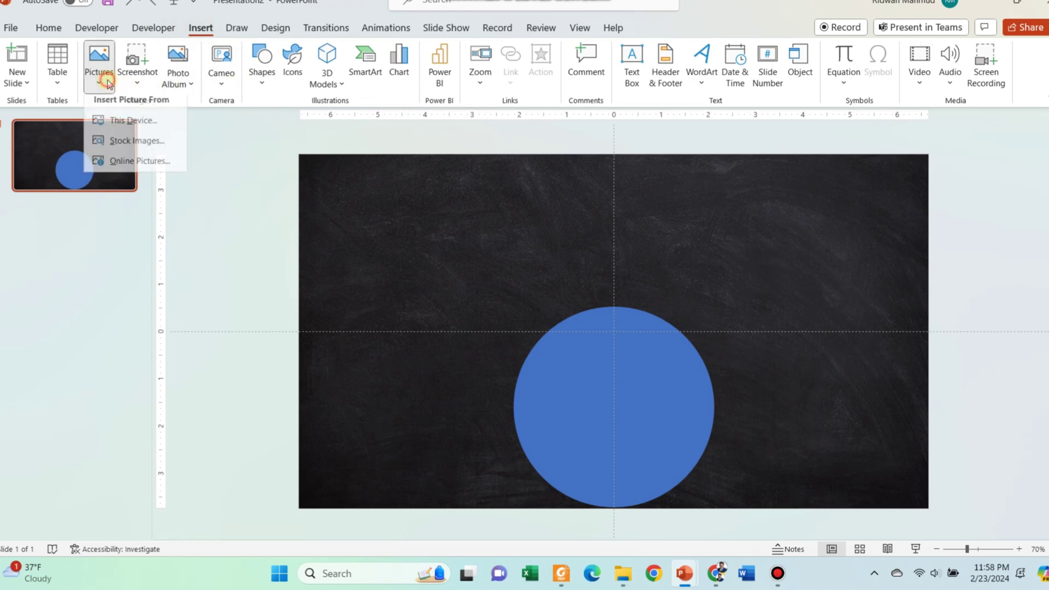
pyautogui.click(131, 121)
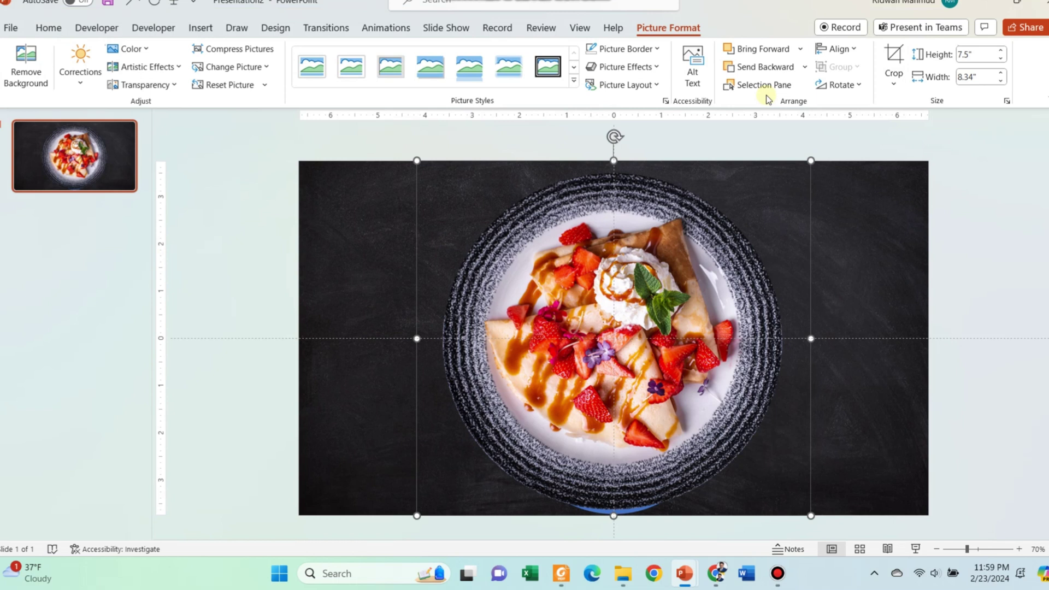
# Crop all four sides of the photo in to the plate, about 7.02 by 7.17 inches.
pyautogui.click(894, 57)
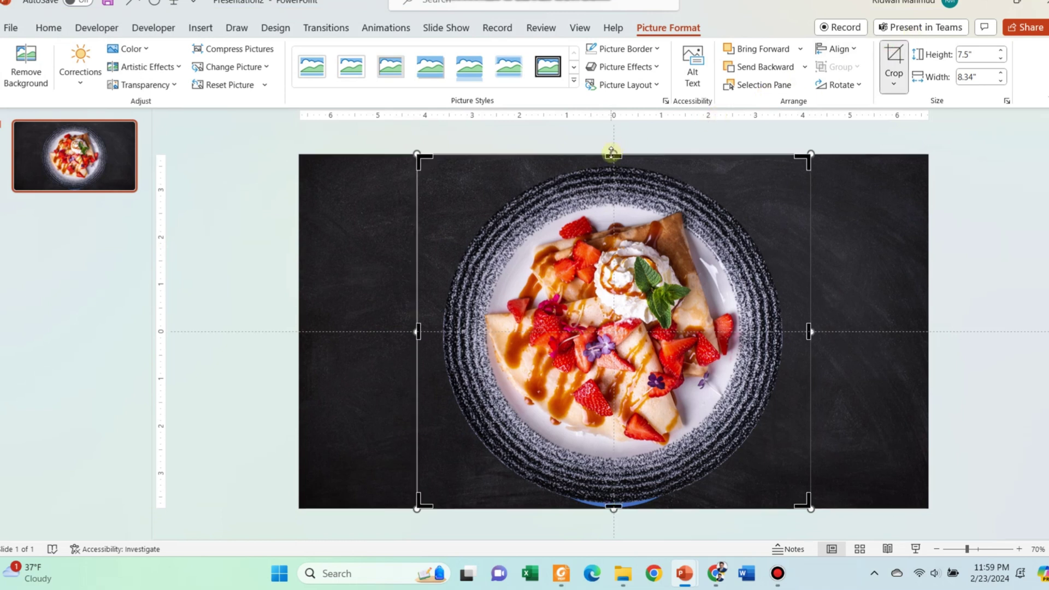
pyautogui.moveTo(613, 155); pyautogui.dragTo(613, 169)
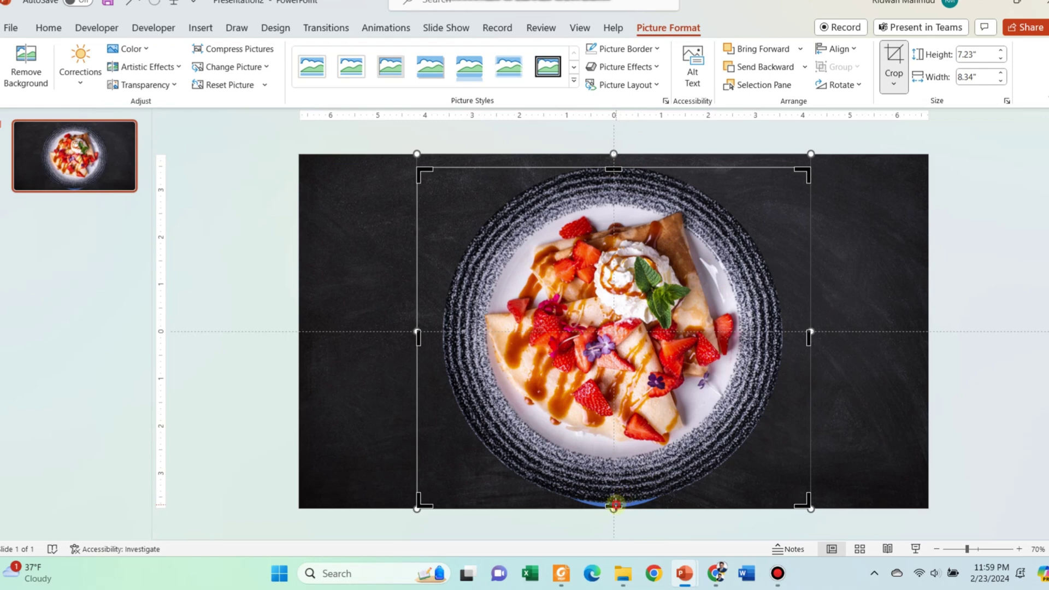
pyautogui.moveTo(615, 504); pyautogui.dragTo(613, 497)
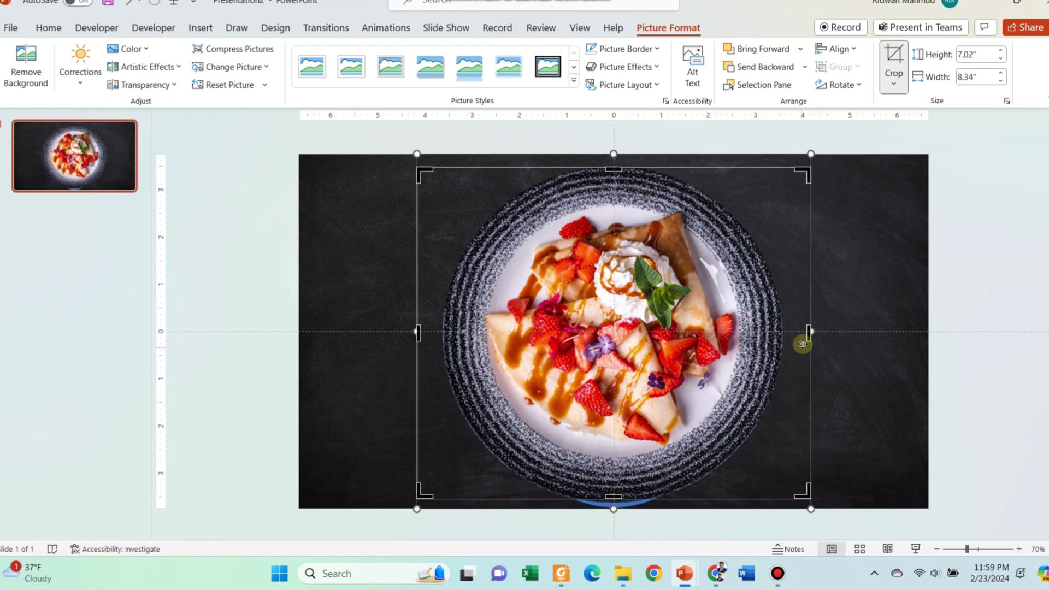
pyautogui.moveTo(807, 337); pyautogui.dragTo(782, 332)
pyautogui.moveTo(418, 333); pyautogui.dragTo(444, 335)
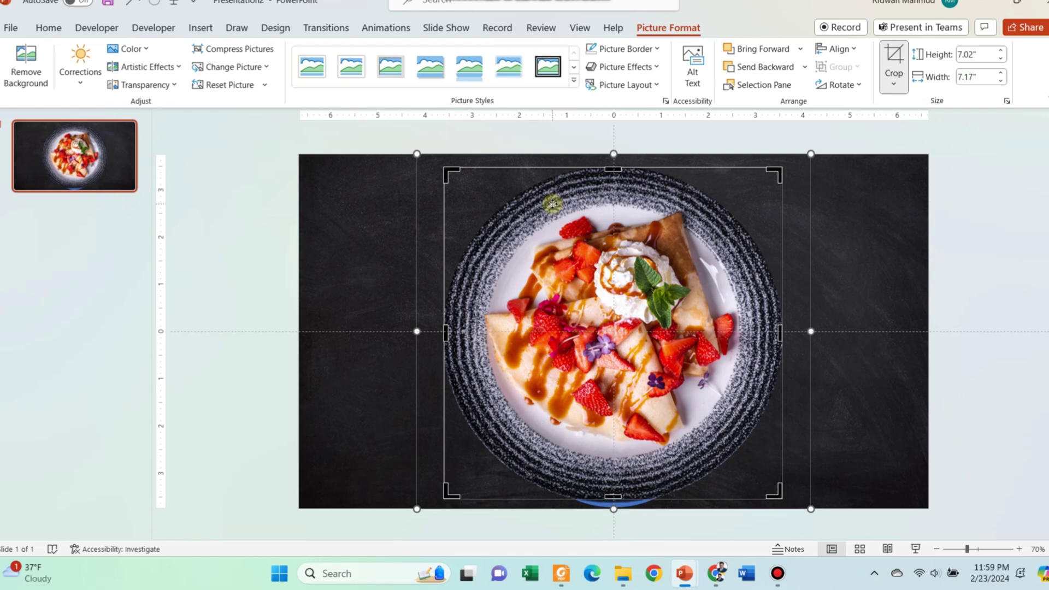
# Finish the crop and fill the blue circle with the copied crêpe plate photo.
pyautogui.click(903, 53)
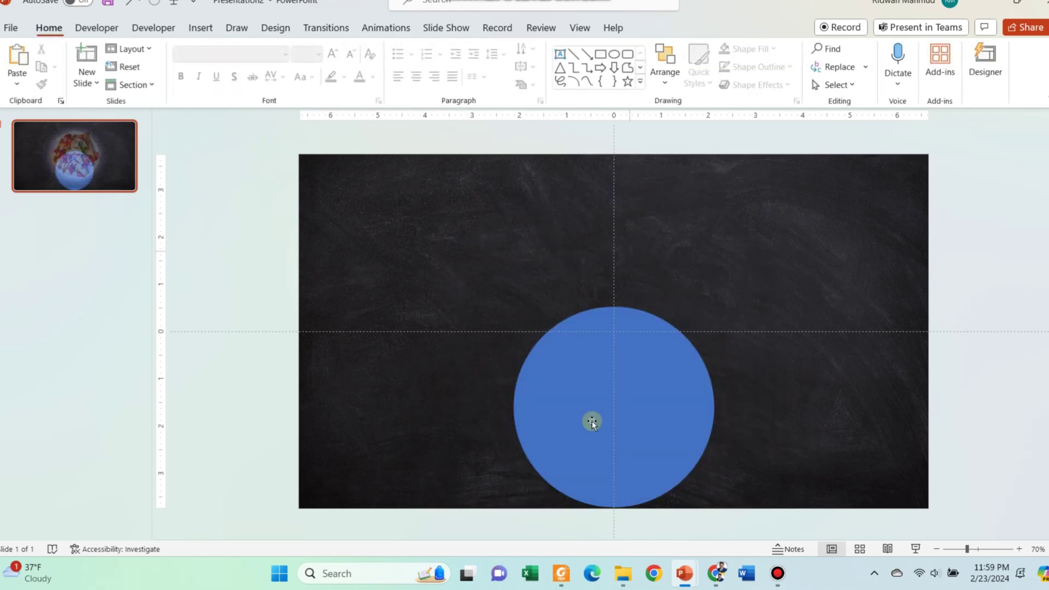
pyautogui.click(590, 422)
pyautogui.rightClick(591, 423)
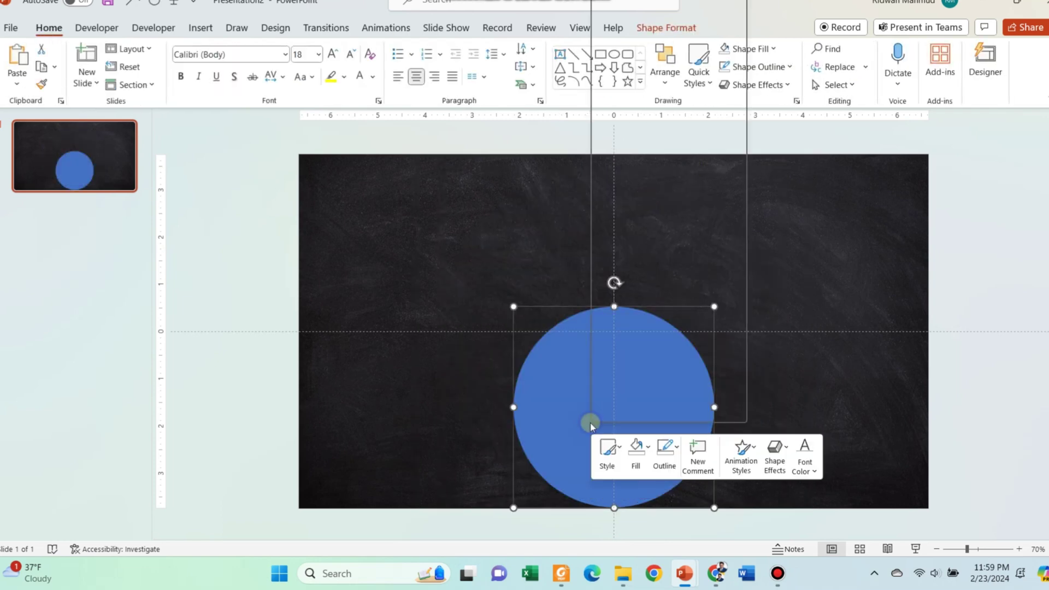
pyautogui.click(625, 390)
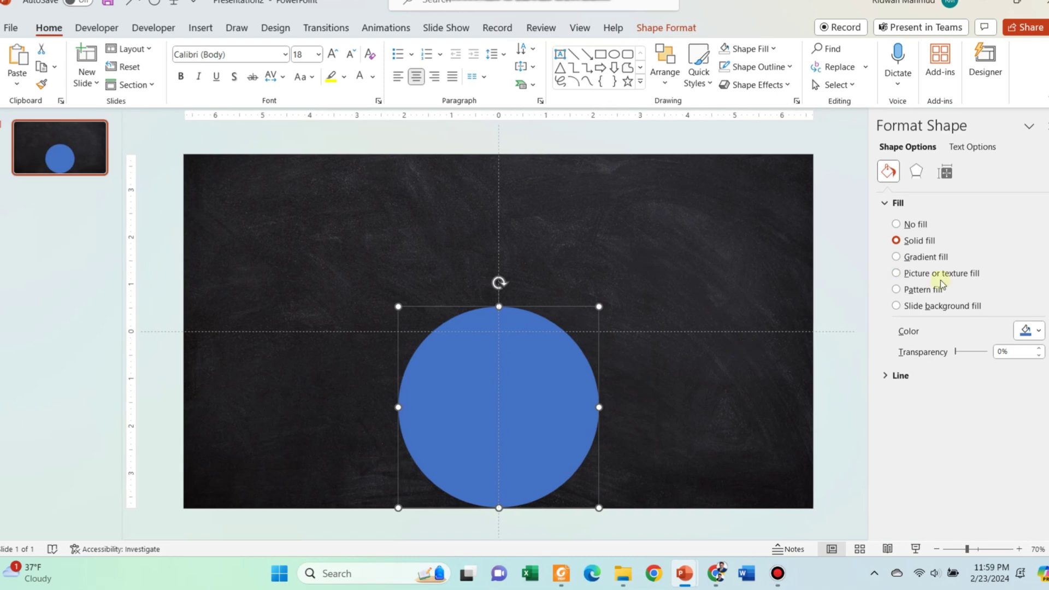
pyautogui.click(931, 276)
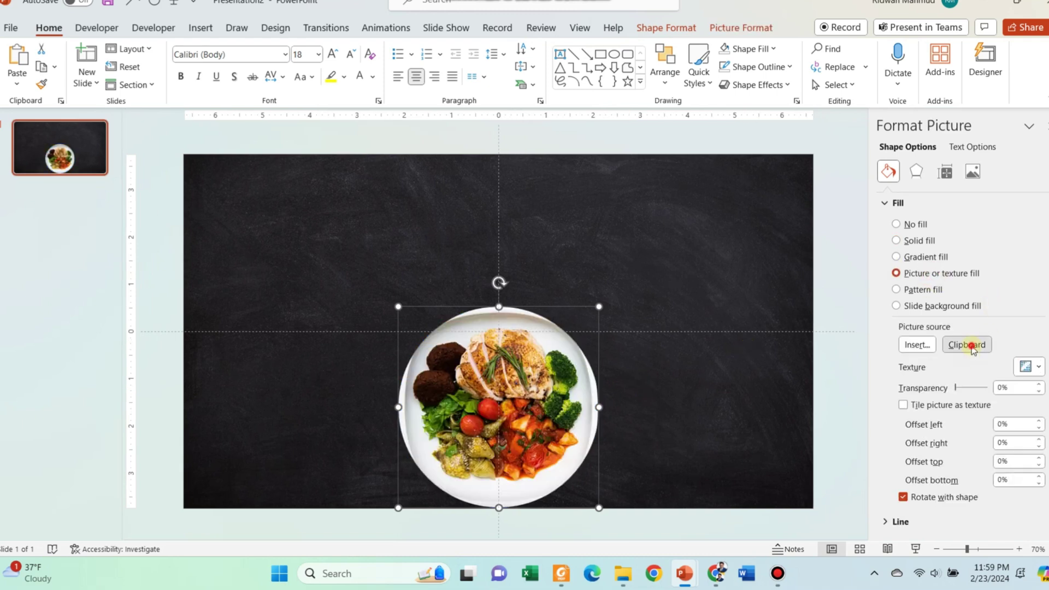
pyautogui.click(970, 346)
pyautogui.click(658, 377)
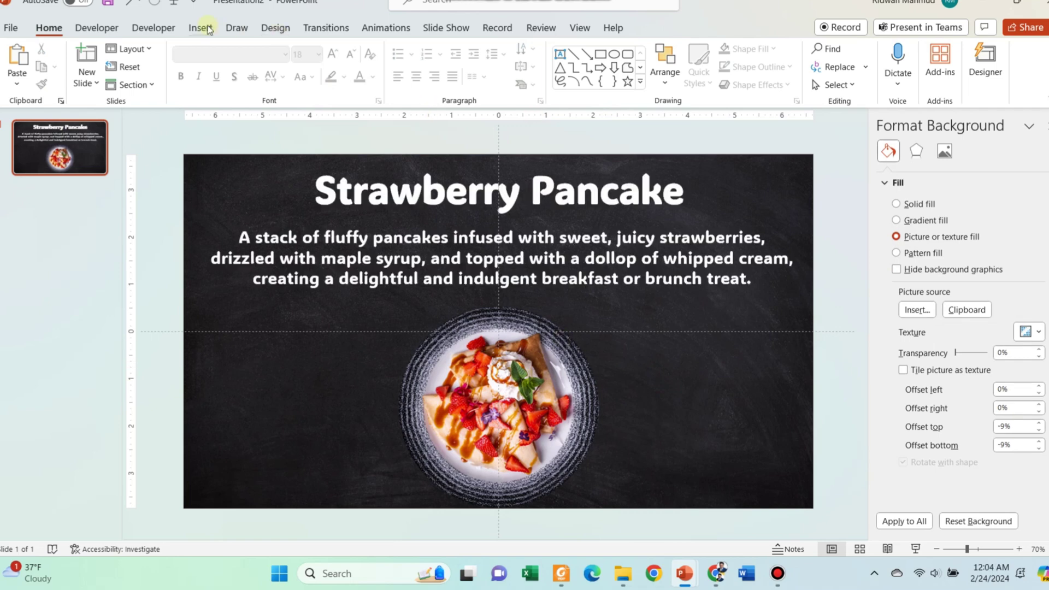
# Draw a full-width rectangle under the title and shrink it to a thin bar.
pyautogui.click(201, 28)
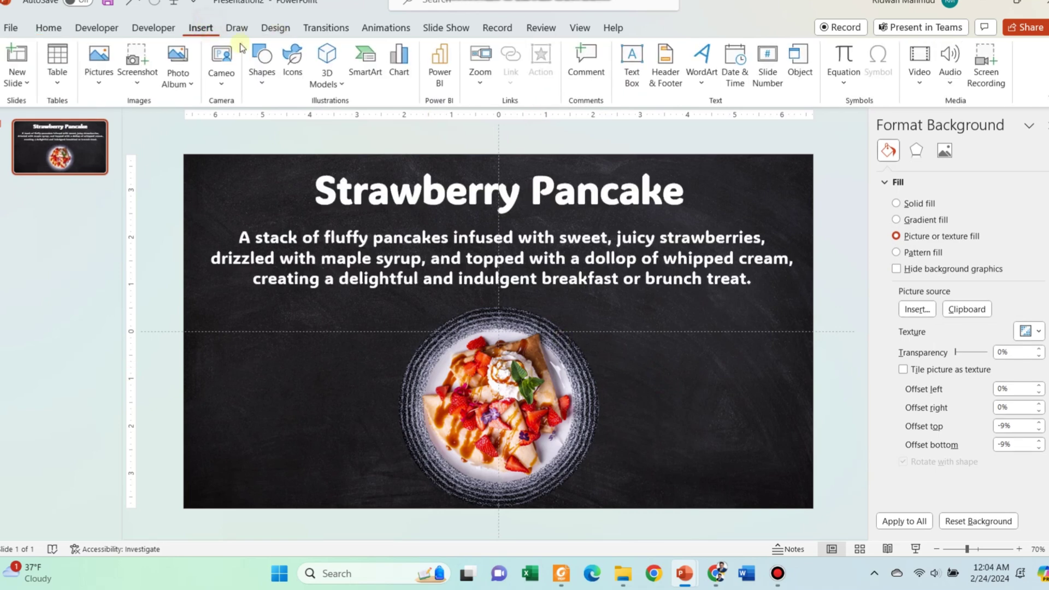
pyautogui.click(262, 65)
pyautogui.click(296, 124)
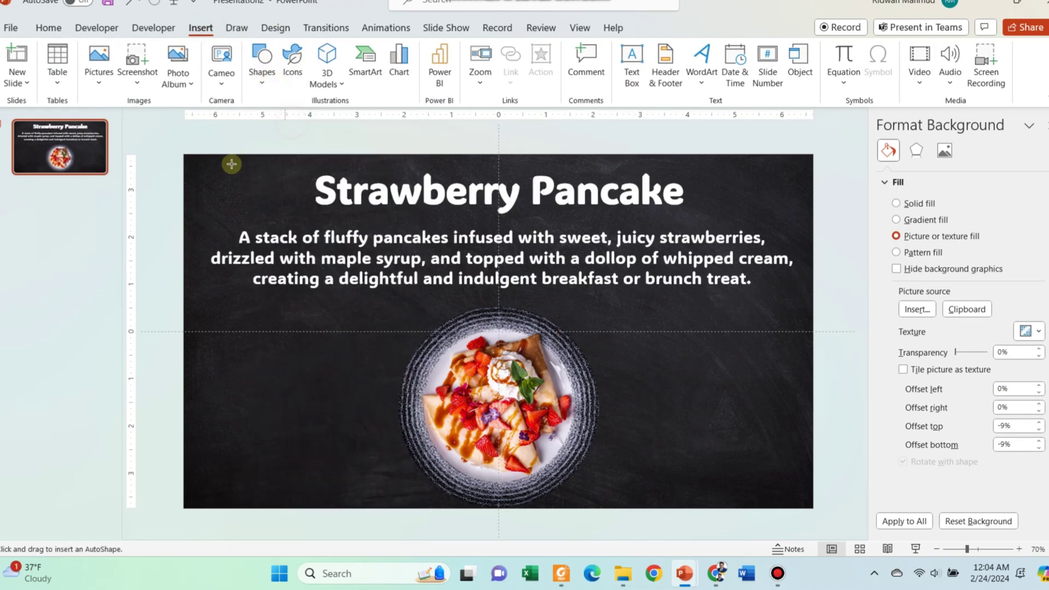
pyautogui.moveTo(183, 200); pyautogui.dragTo(813, 218)
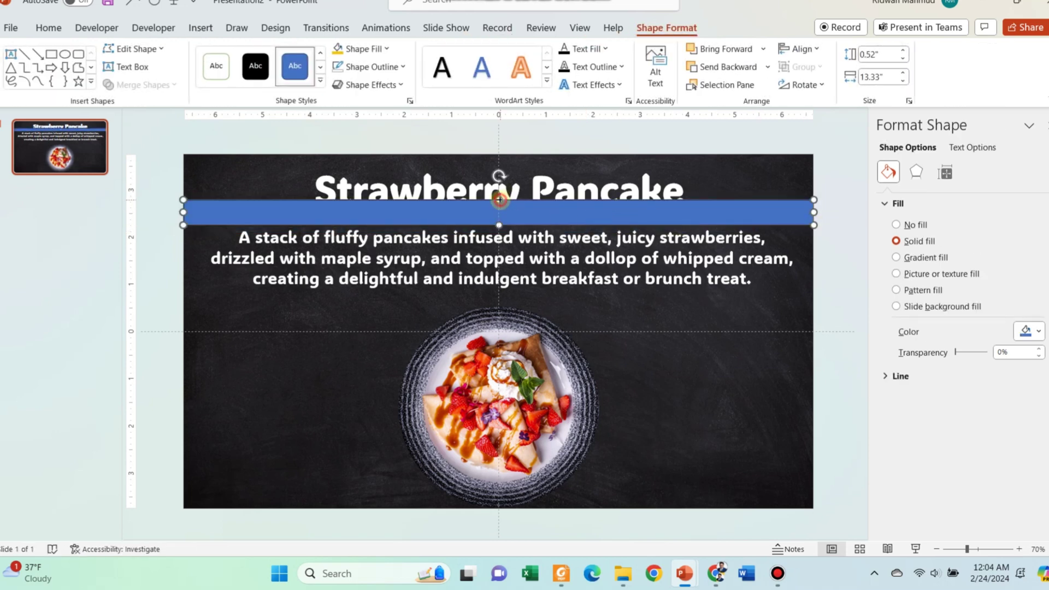
pyautogui.moveTo(500, 200); pyautogui.dragTo(500, 216)
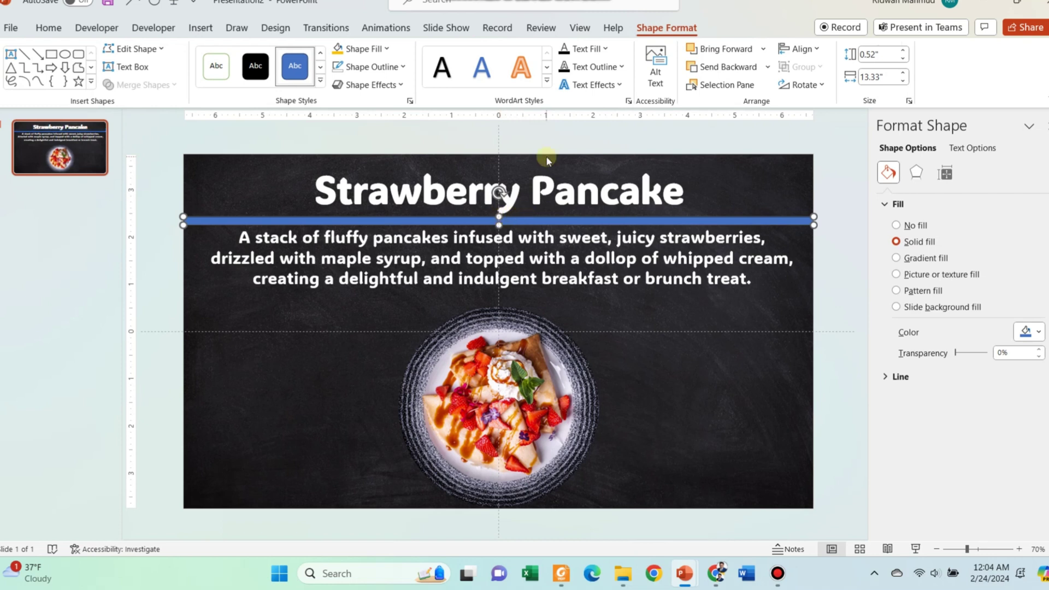
# Give the bar no outline, a yellow fill and a 0.12-inch height.
pyautogui.click(371, 70)
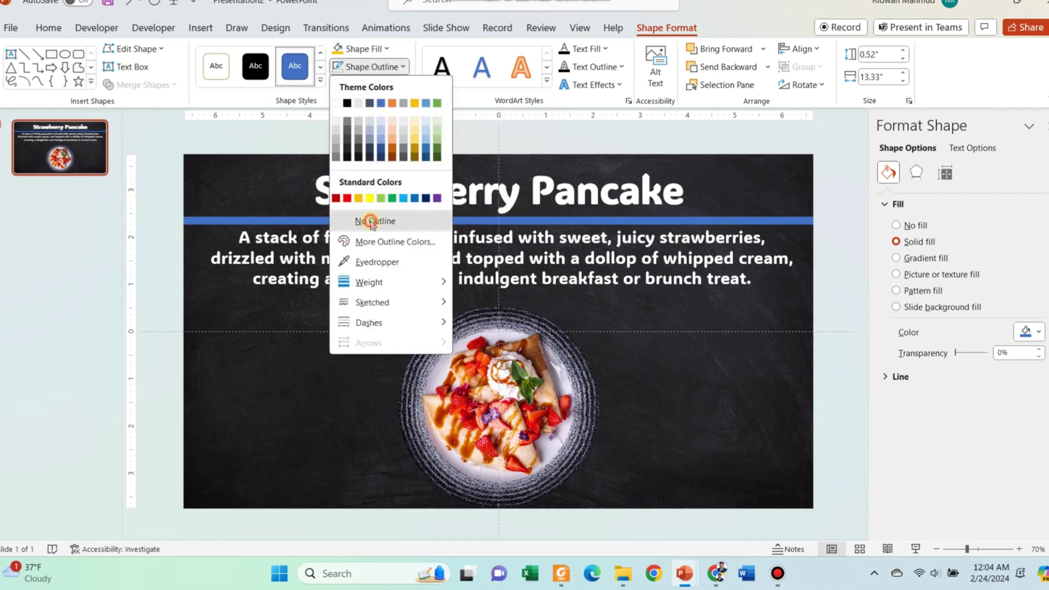
pyautogui.click(369, 219)
pyautogui.click(358, 52)
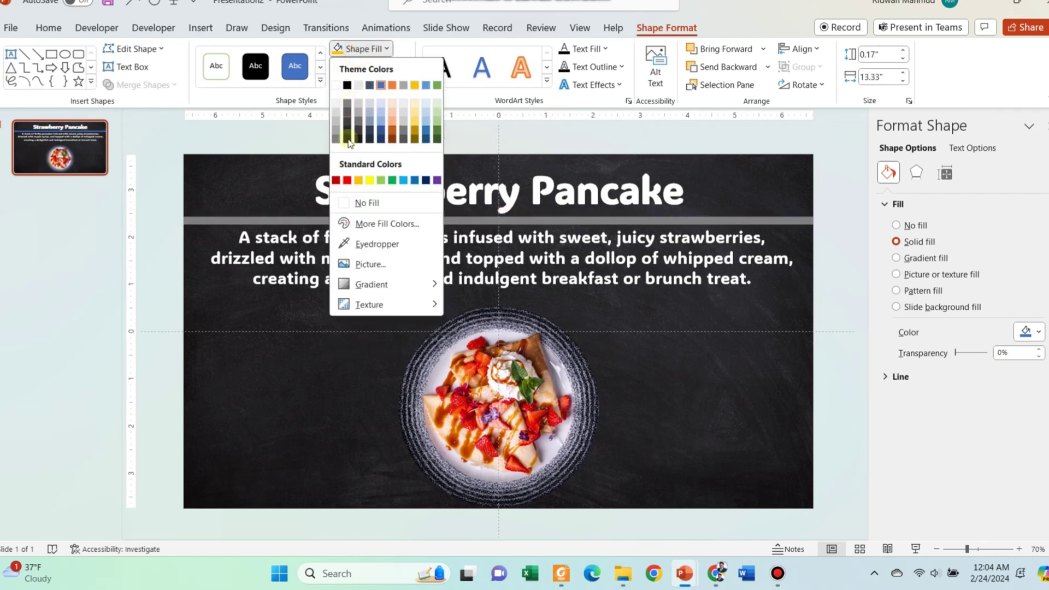
pyautogui.click(368, 178)
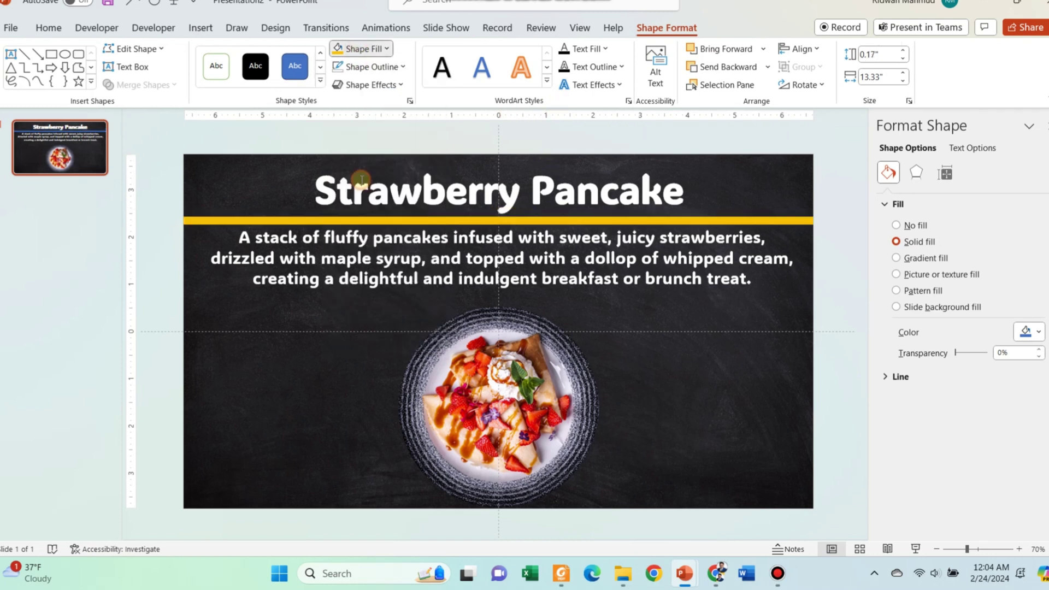
pyautogui.click(873, 55)
pyautogui.write('0.1')
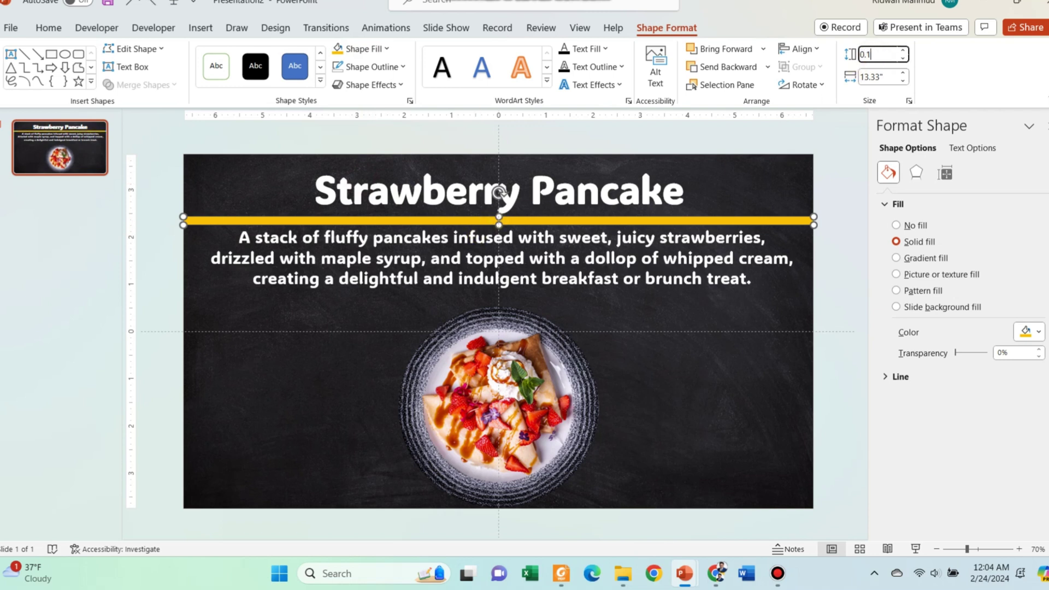
pyautogui.write('2')
pyautogui.press('Return')
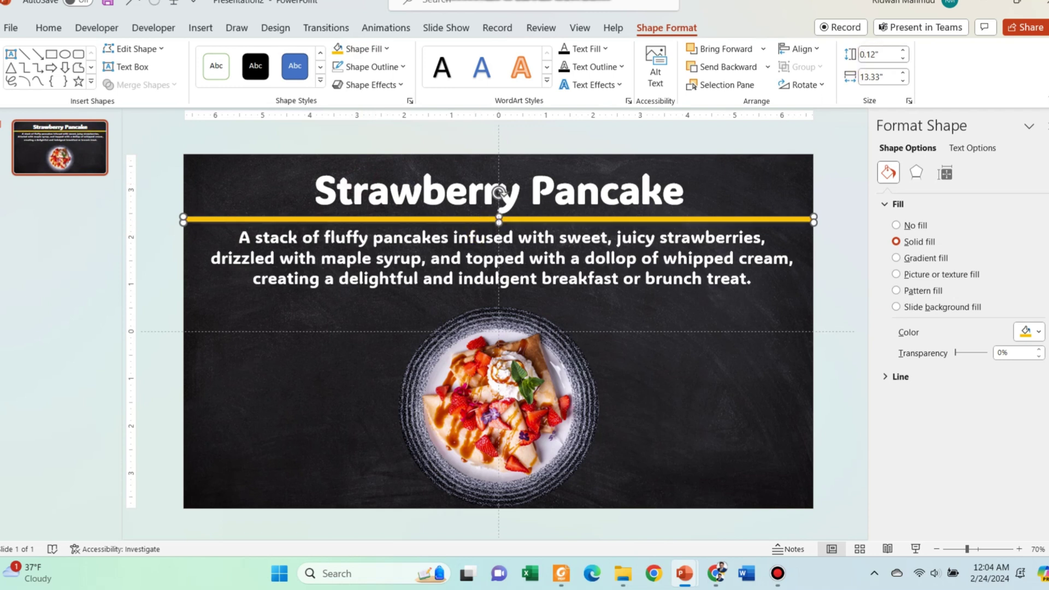
pyautogui.click(709, 200)
pyautogui.click(763, 402)
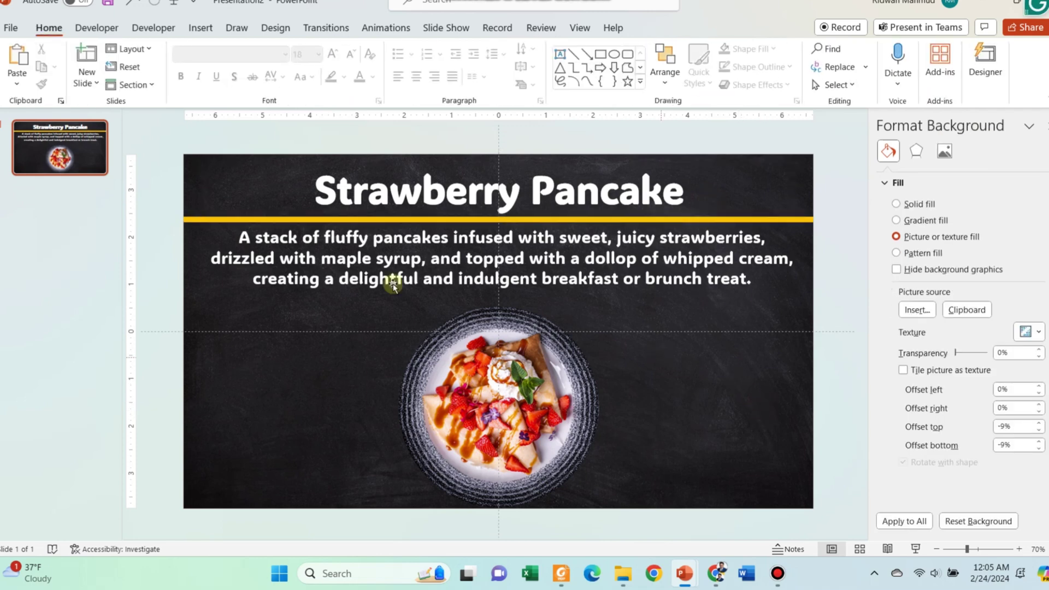
# Duplicate slide 1 and rotate the plate picture clockwise on the new slide 2.
pyautogui.rightClick(87, 156)
pyautogui.click(160, 304)
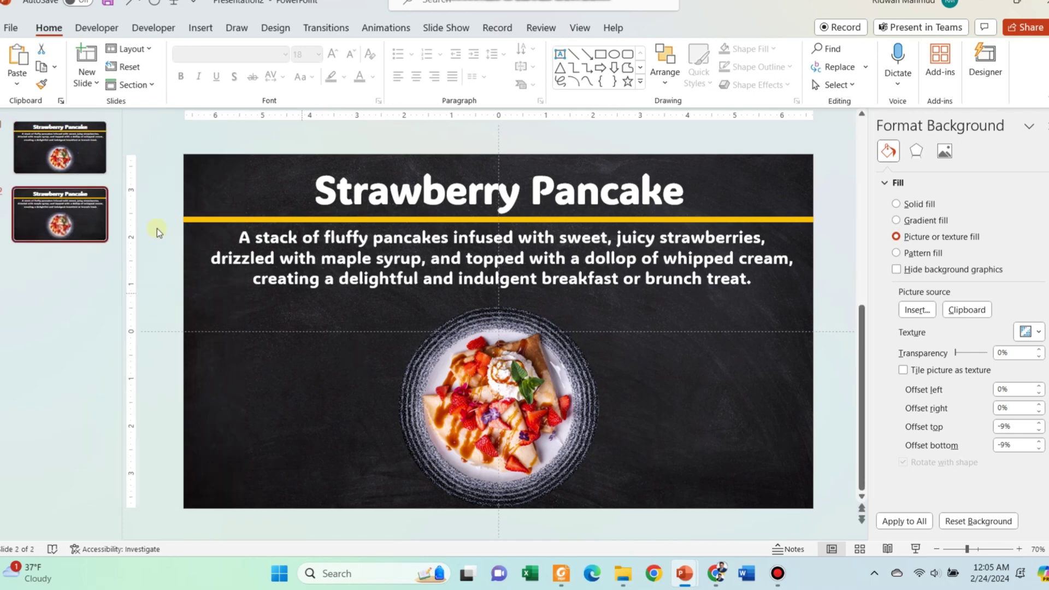
pyautogui.click(491, 363)
pyautogui.moveTo(497, 282); pyautogui.dragTo(594, 503)
# Adjust the slide 2 plate picture's fill so the photo no longer rotates with the circle.
pyautogui.rightClick(508, 446)
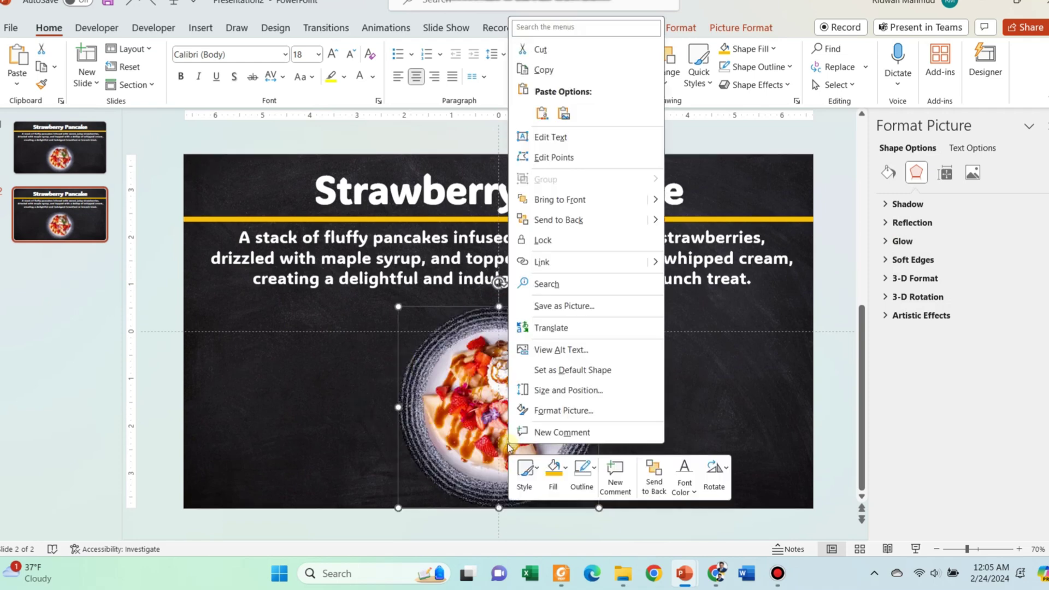
pyautogui.click(887, 174)
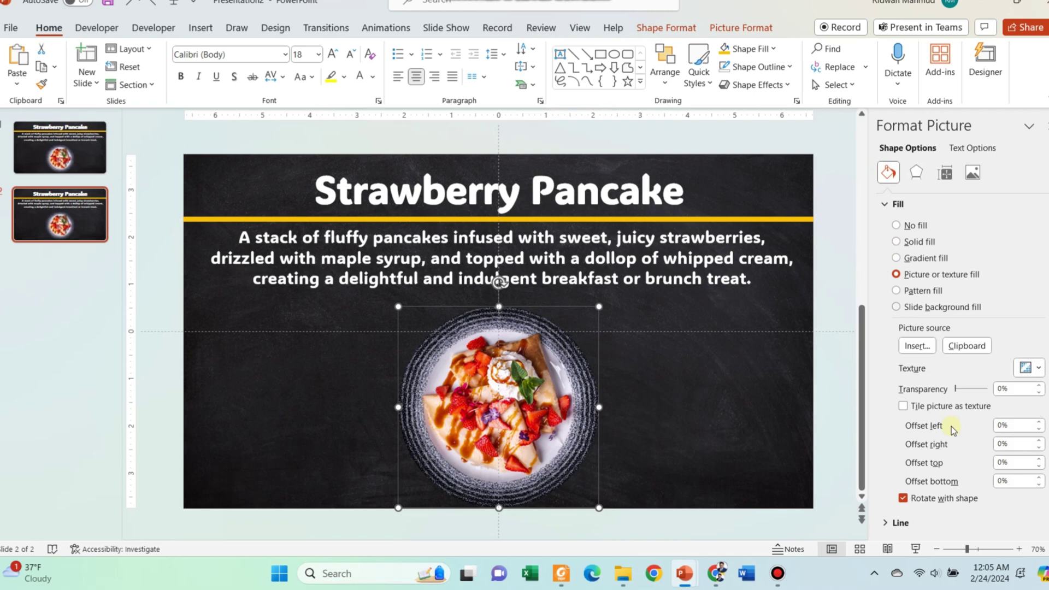
pyautogui.click(737, 412)
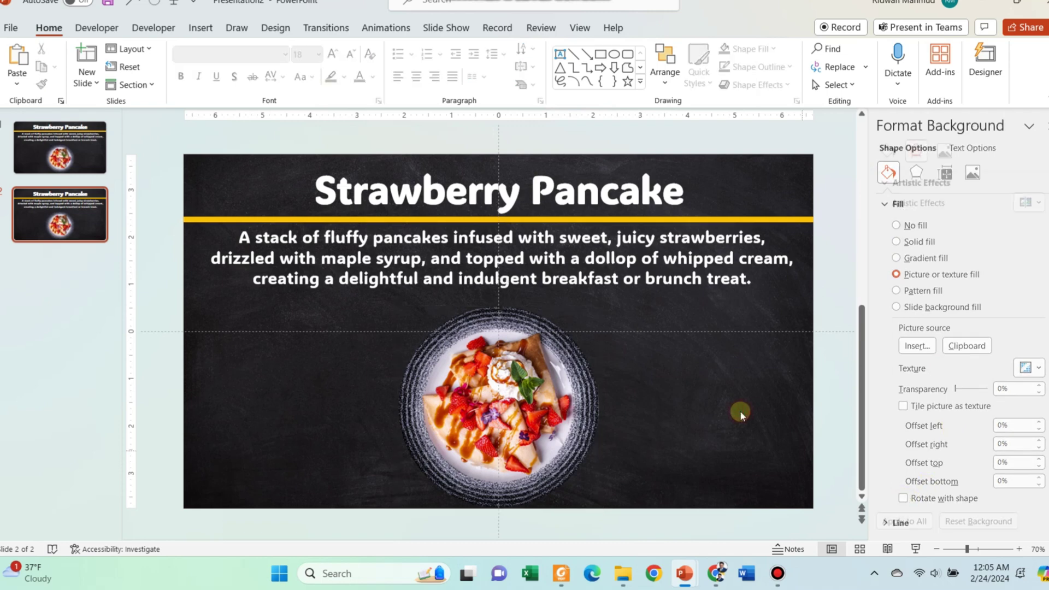
pyautogui.click(497, 279)
pyautogui.click(639, 350)
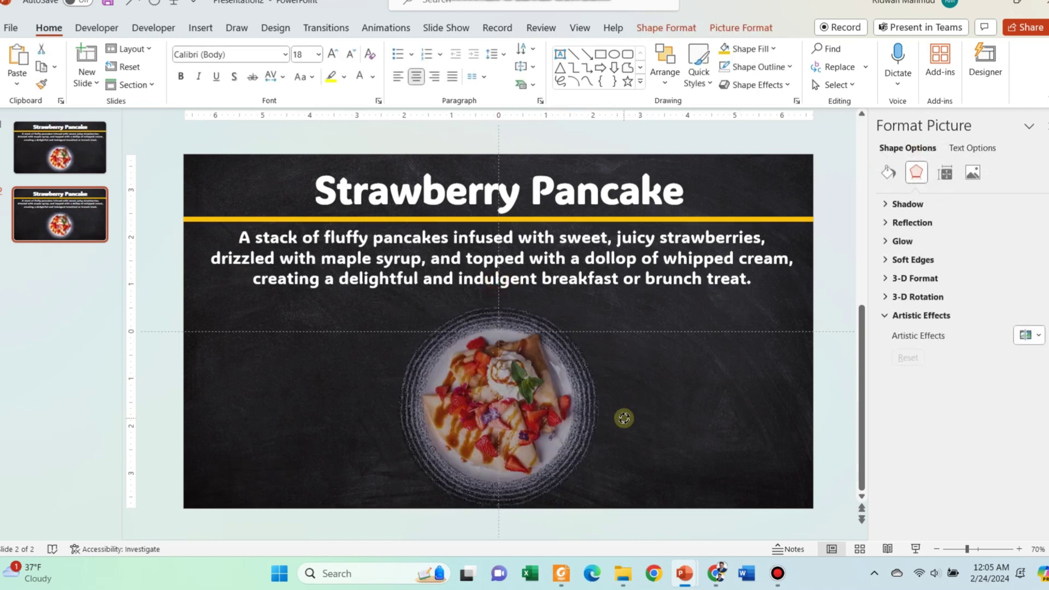
pyautogui.click(622, 450)
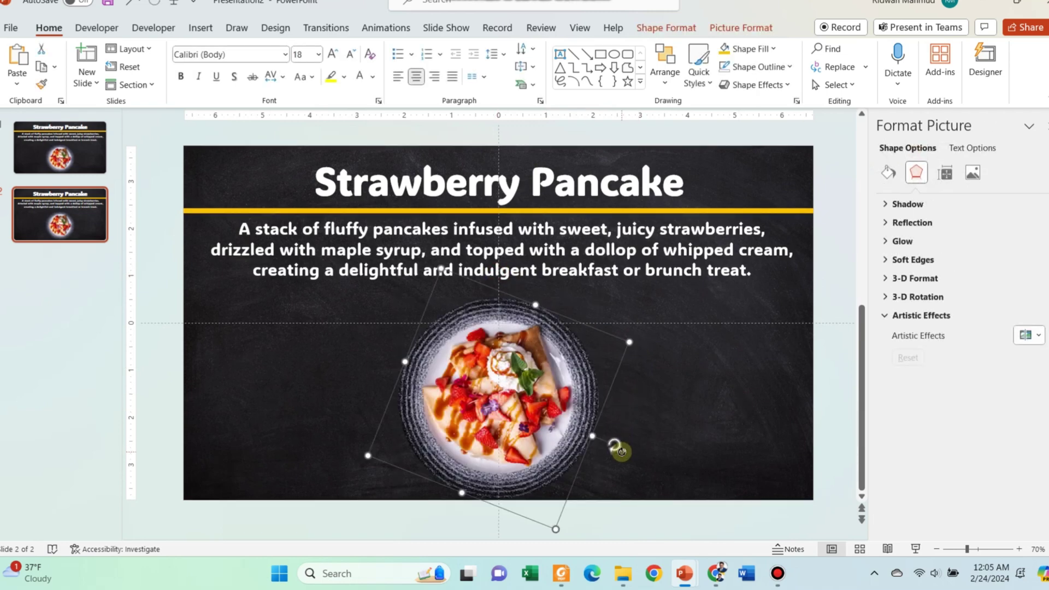
pyautogui.click(200, 29)
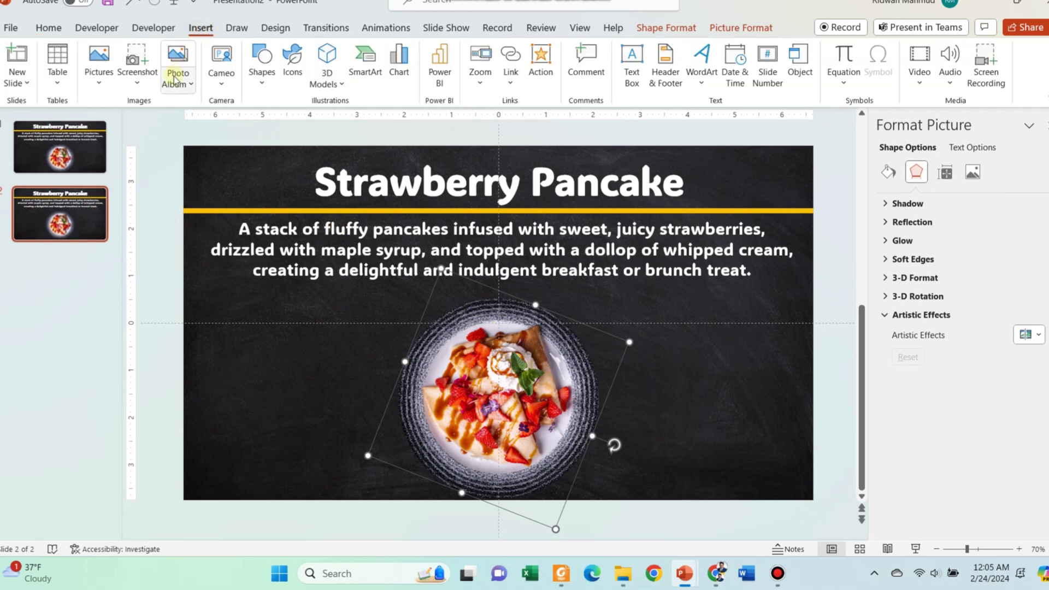
# Insert the fruit-plate photo, crop it to 6.21 by 6.17 inches, and cut it to the clipboard.
pyautogui.click(98, 82)
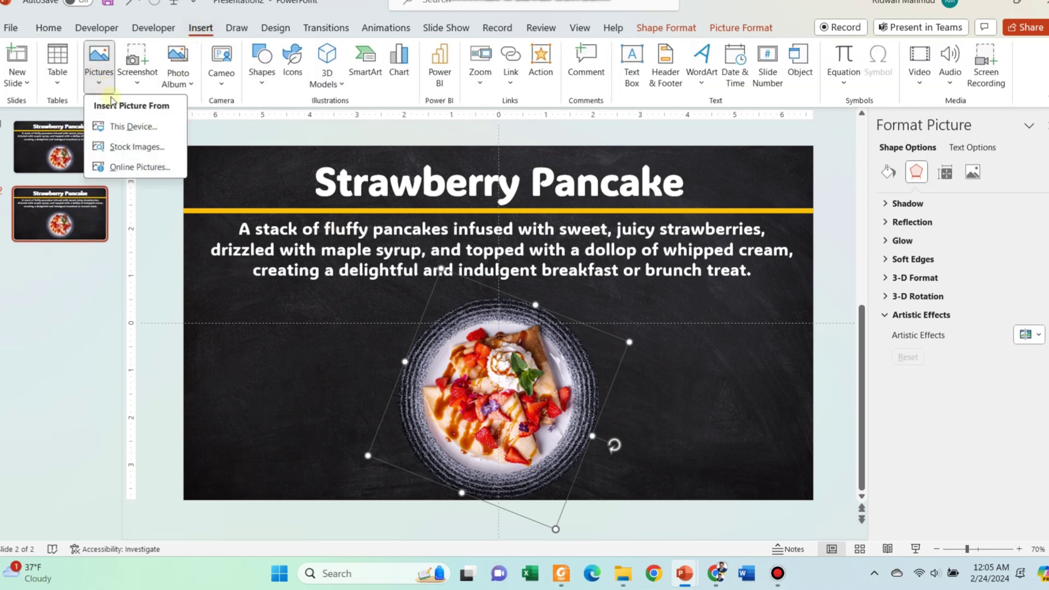
pyautogui.click(123, 126)
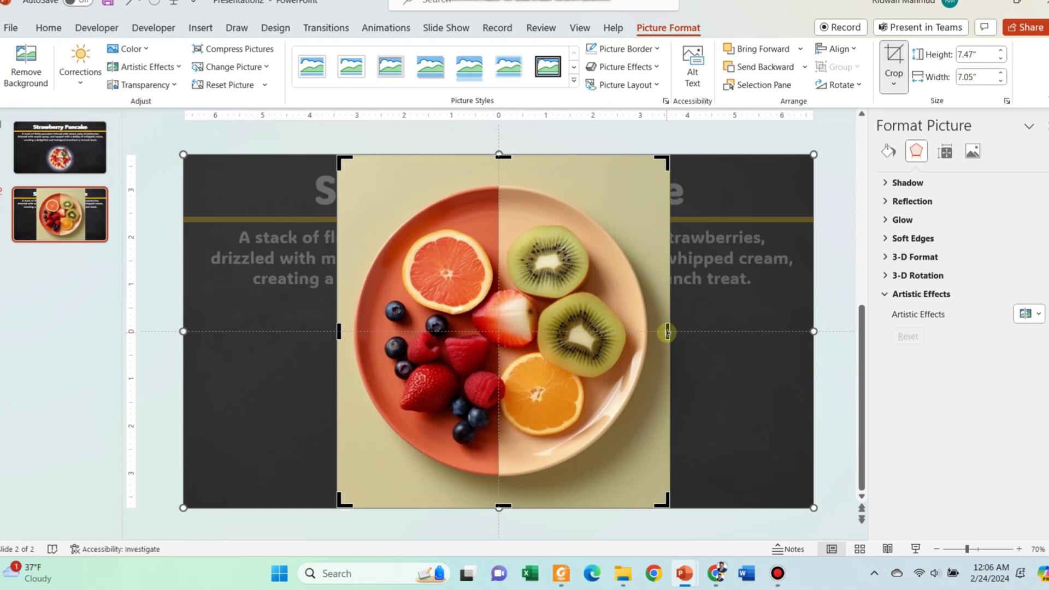
pyautogui.moveTo(667, 332); pyautogui.dragTo(647, 332)
pyautogui.moveTo(338, 331); pyautogui.dragTo(356, 331)
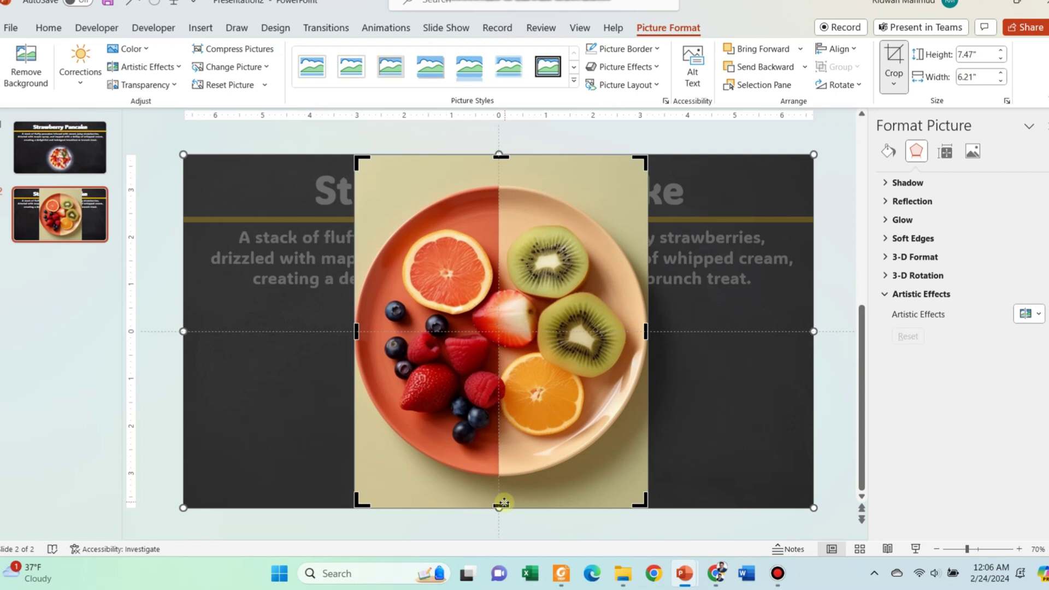
pyautogui.moveTo(501, 506); pyautogui.dragTo(501, 475)
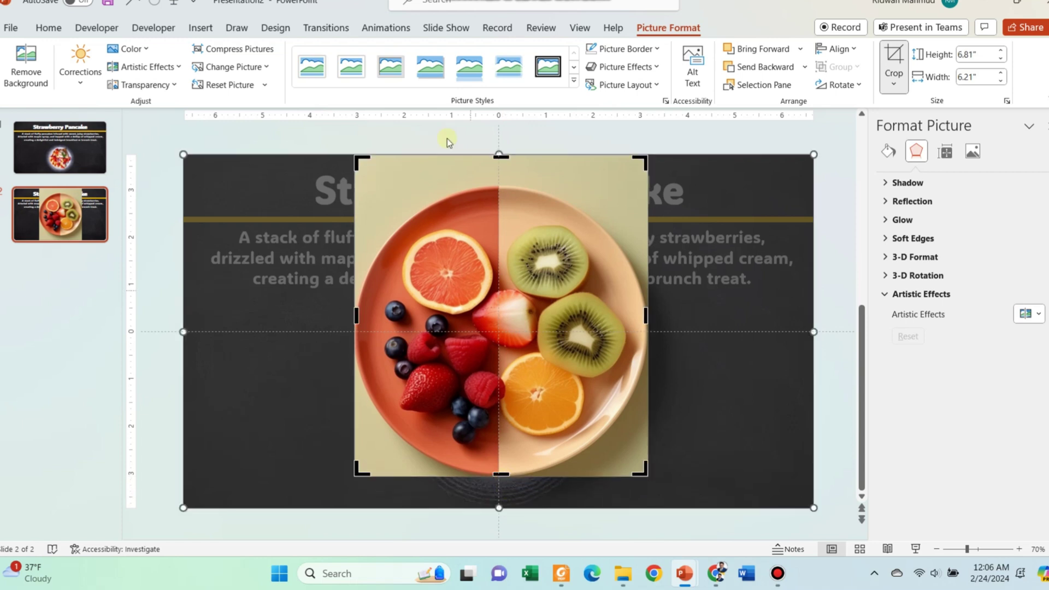
pyautogui.moveTo(501, 158); pyautogui.dragTo(500, 186)
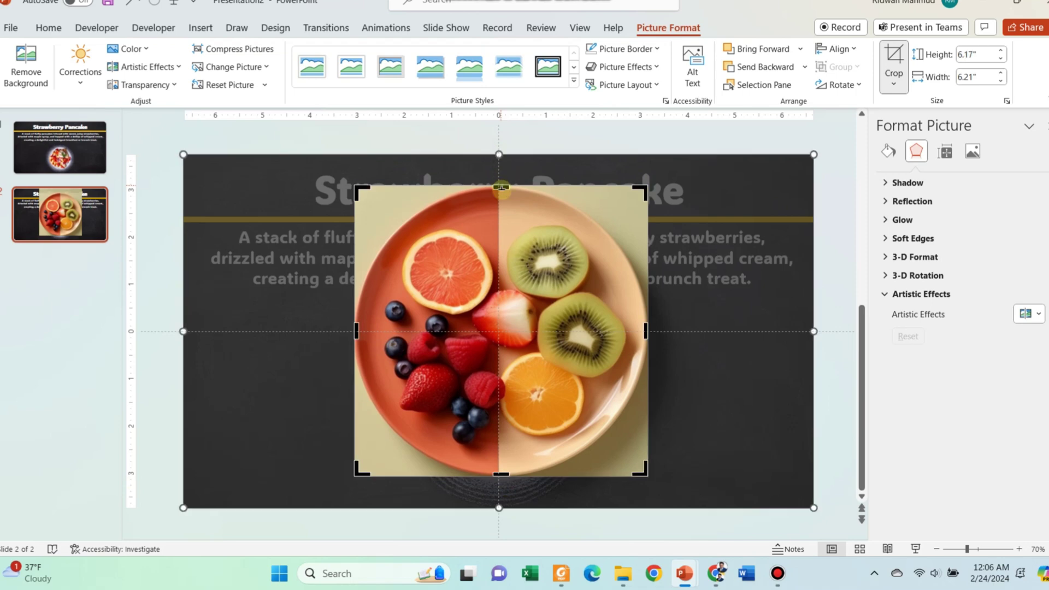
pyautogui.click(894, 53)
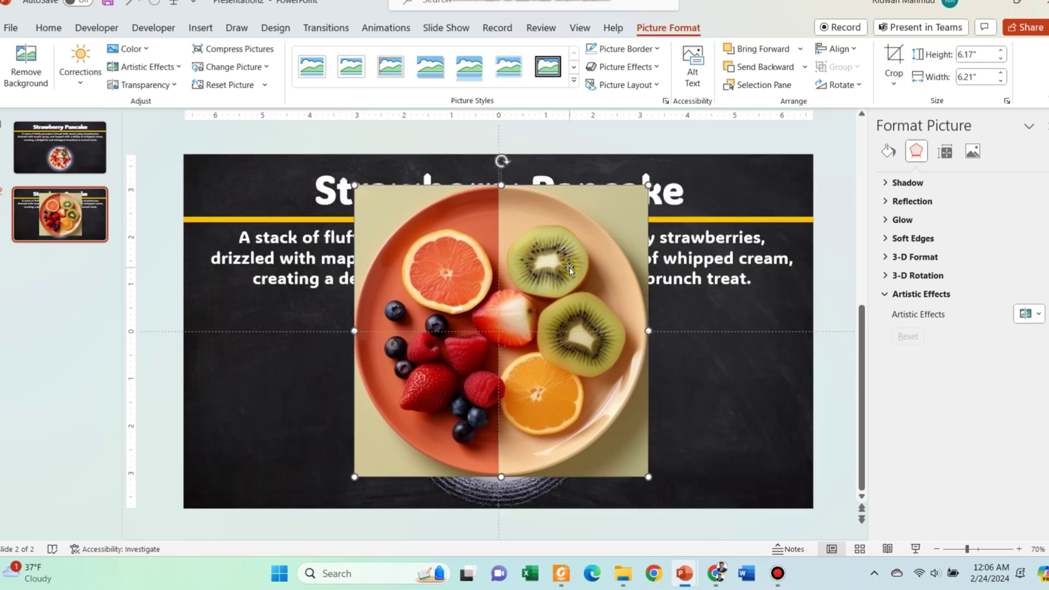
pyautogui.press('Delete')
# Fill the rotated circle with the copied fruit-plate photo and duplicate the Fruit Salad slide.
pyautogui.click(492, 420)
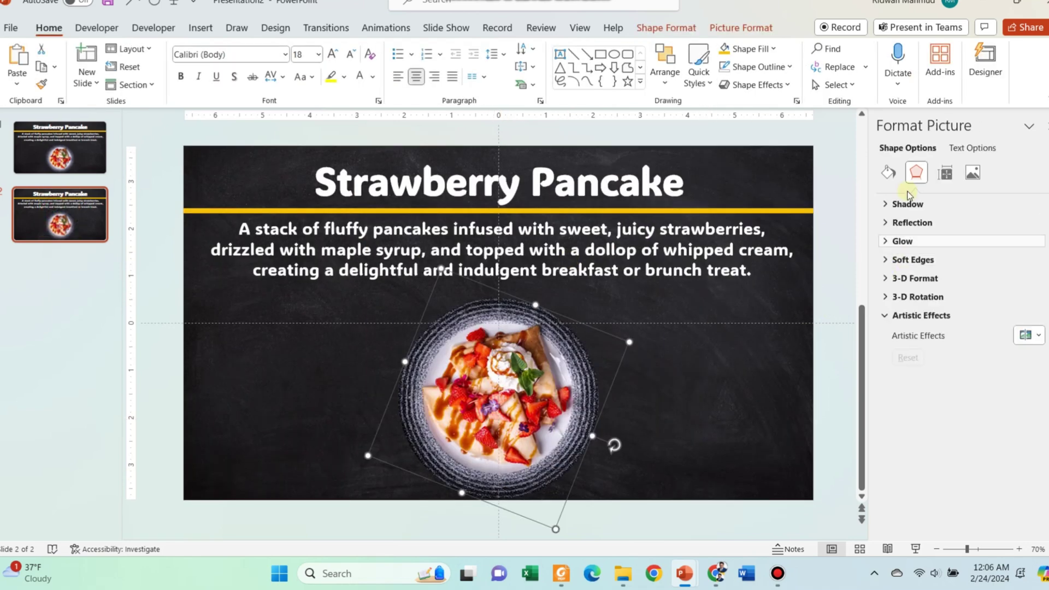
pyautogui.click(889, 172)
pyautogui.click(965, 346)
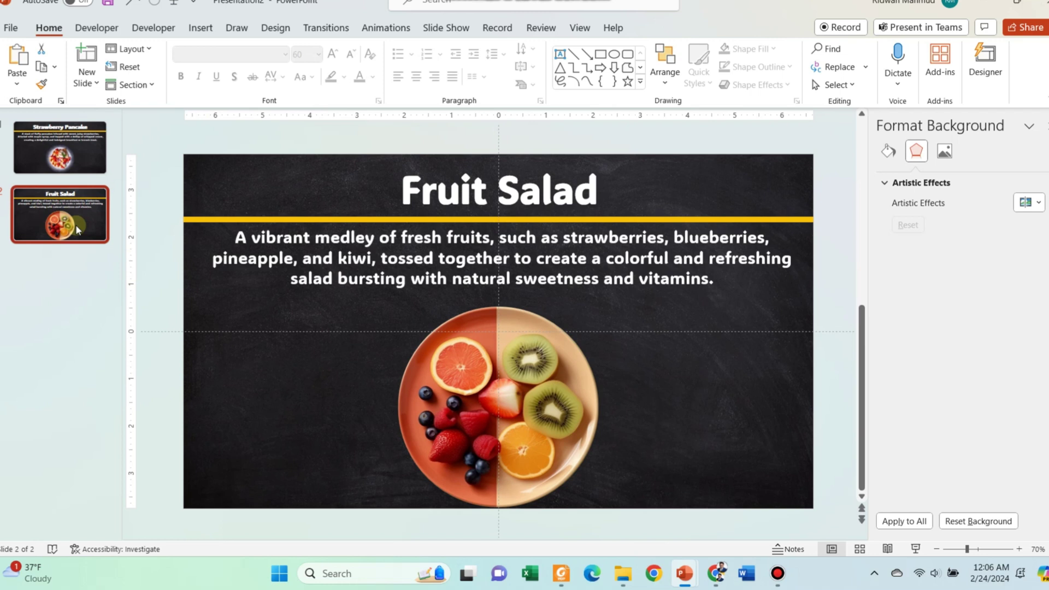
pyautogui.hotkey('ctrl', 'd')
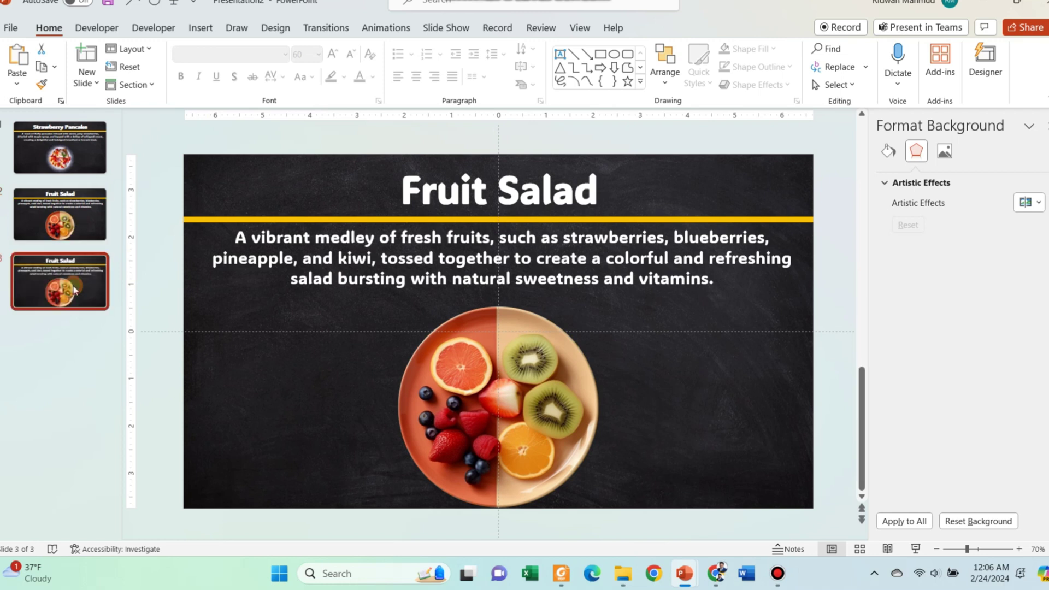
# Rotate the plate picture on slide 3 to a new angle.
pyautogui.click(414, 379)
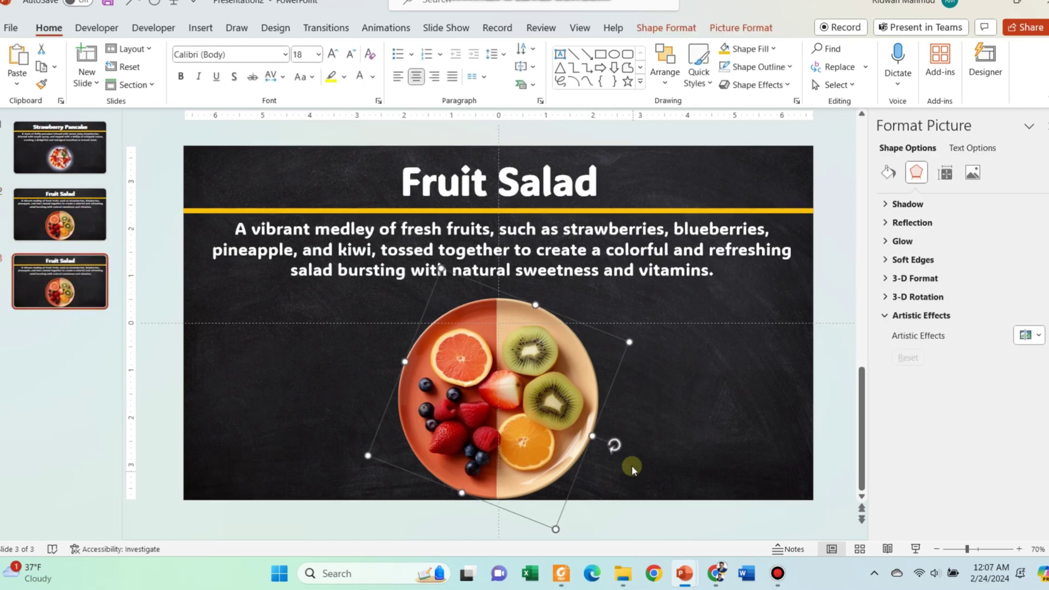
pyautogui.moveTo(475, 377); pyautogui.dragTo(368, 406)
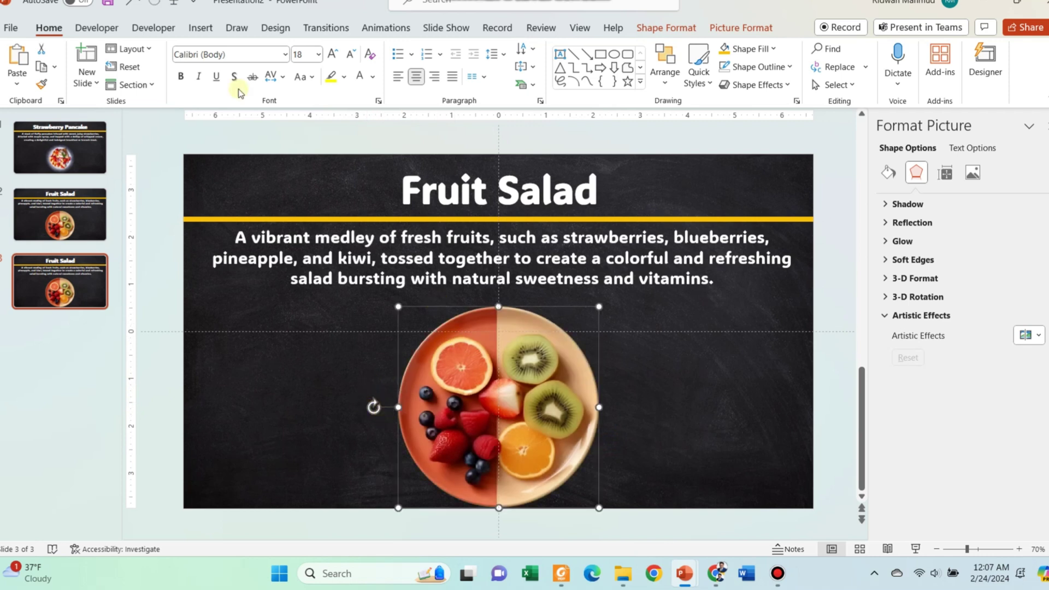
pyautogui.rightClick(531, 413)
pyautogui.click(770, 369)
# Fill the circle with the copied chicken-and-vegetable plate photo and bring up slide 3's options.
pyautogui.click(889, 172)
pyautogui.click(966, 346)
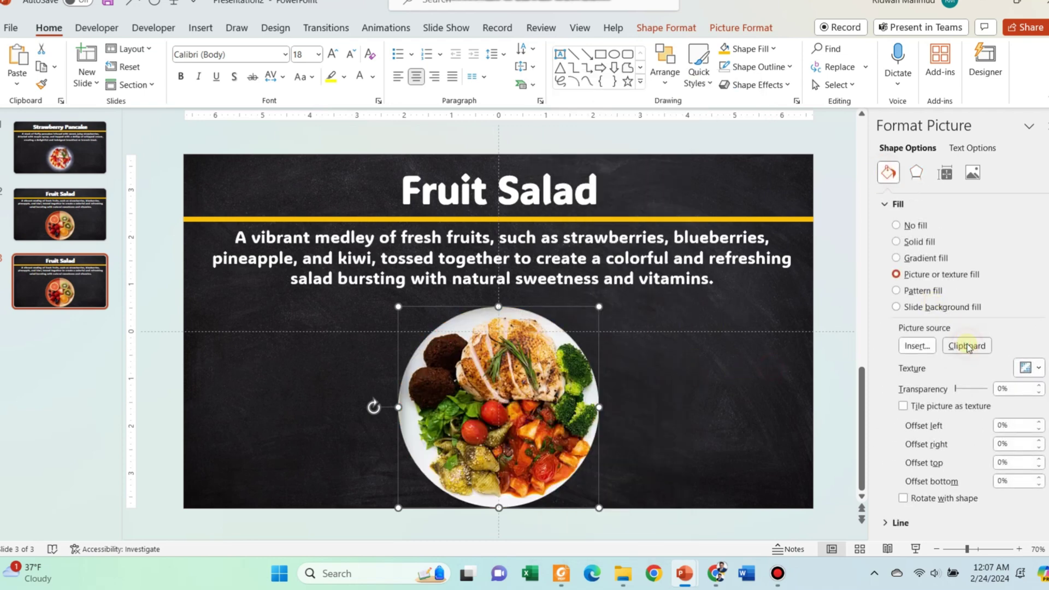
pyautogui.click(713, 405)
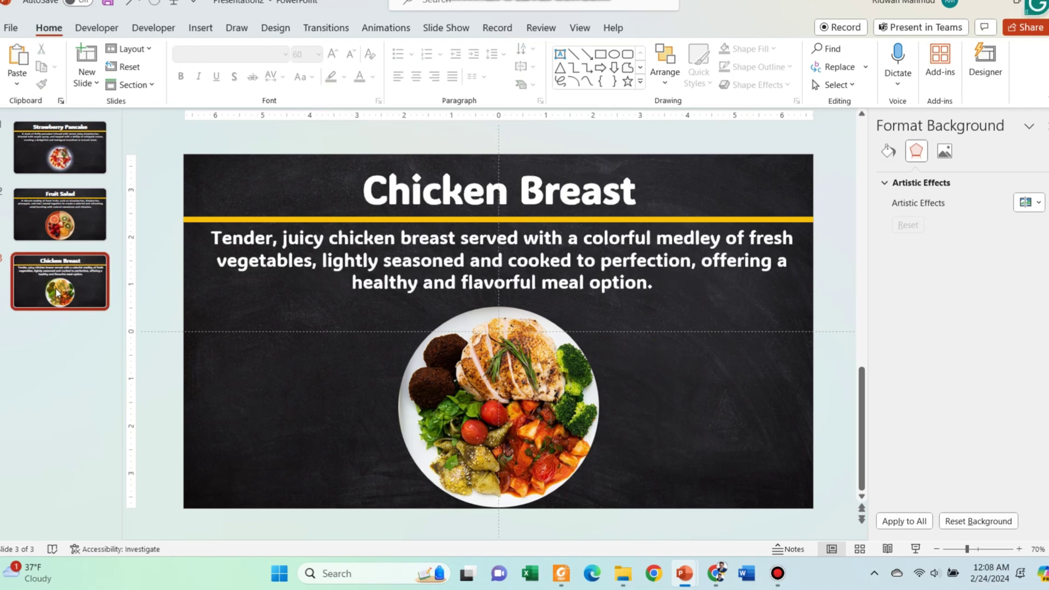
pyautogui.rightClick(57, 293)
# Duplicate the Chicken Breast slide as slide 4 and rotate its plate picture.
pyautogui.click(93, 353)
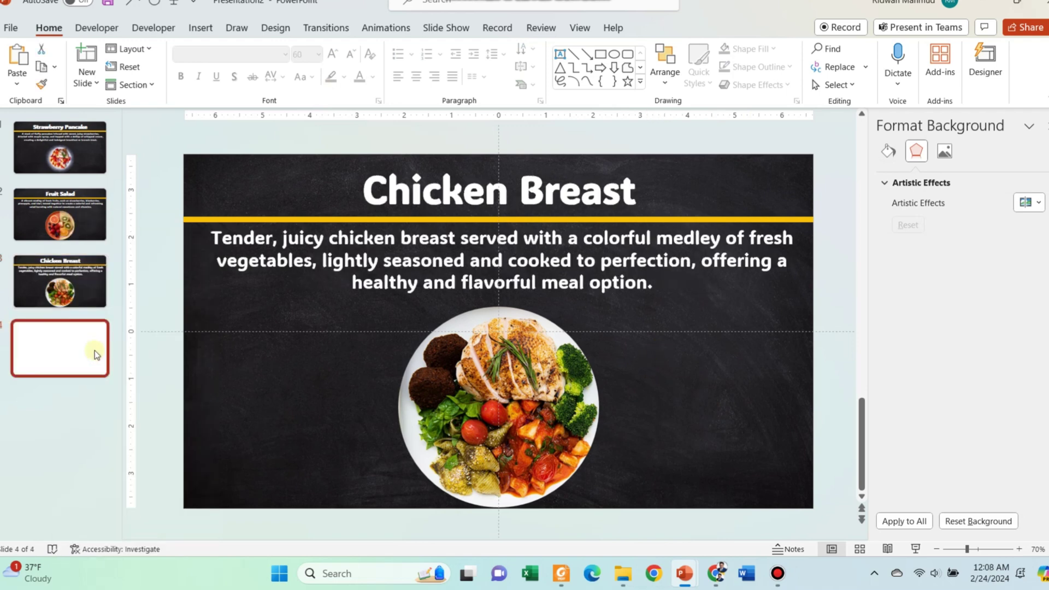
pyautogui.click(410, 444)
pyautogui.click(371, 406)
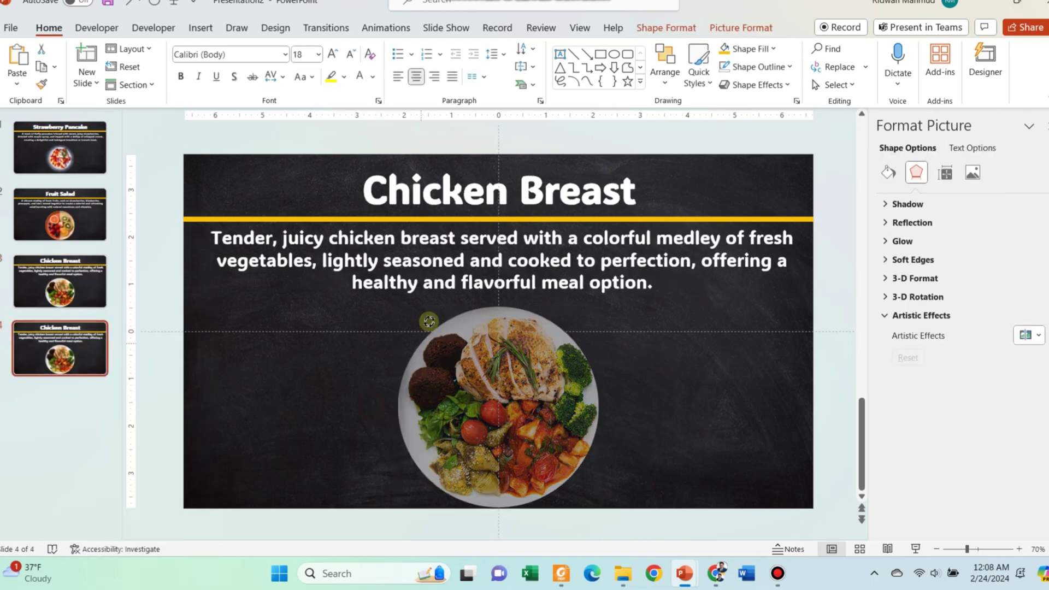
pyautogui.moveTo(630, 349); pyautogui.dragTo(632, 348)
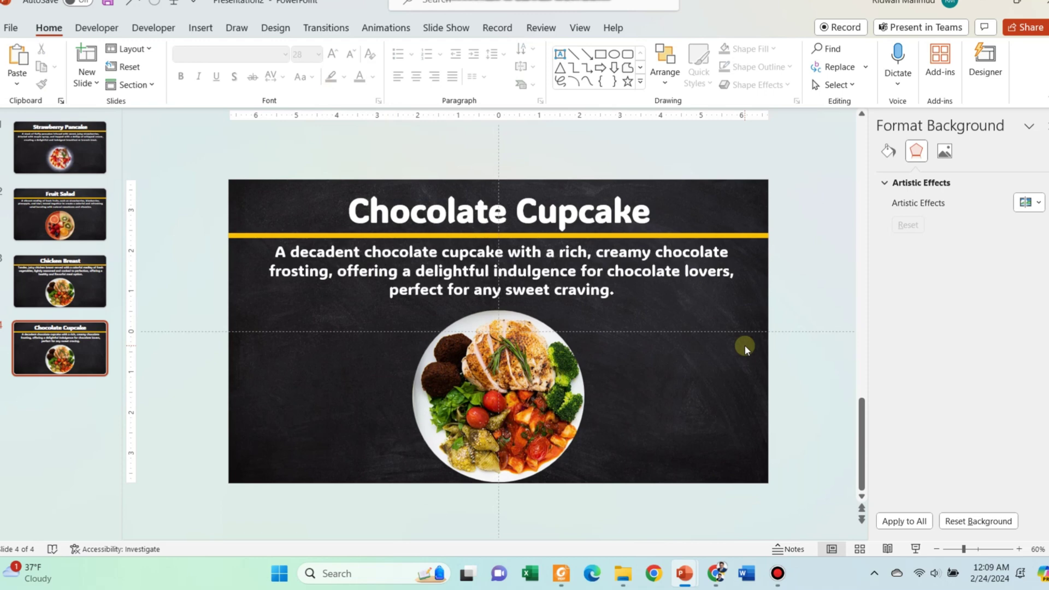
# Fill the circle with the cupcakes-and-coffee photo and duplicate the Chocolate Cupcake slide as slide 5.
pyautogui.hotkey('ctrl', 'v')
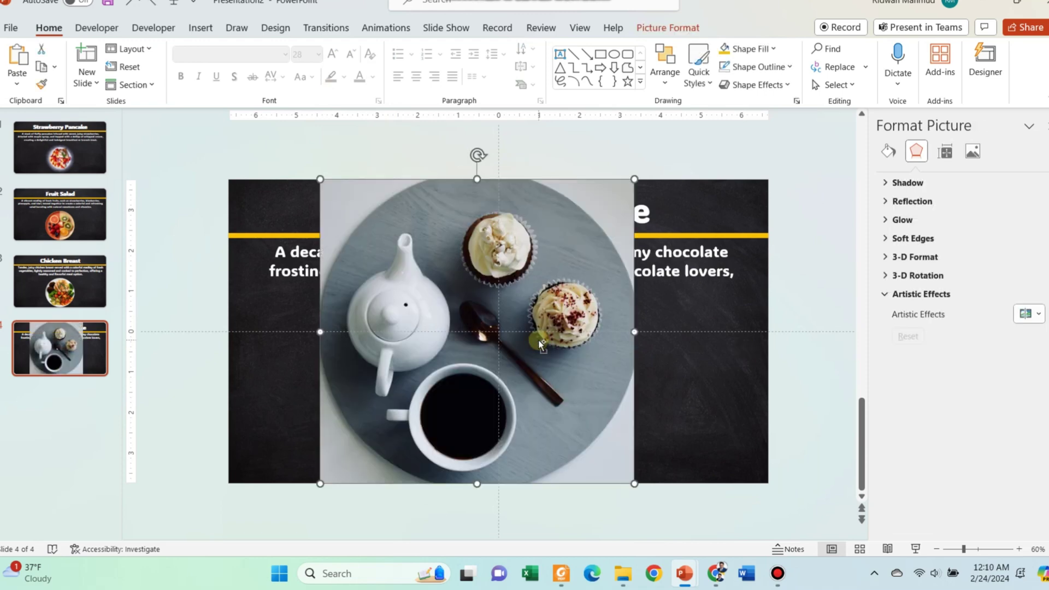
pyautogui.hotkey('ctrl', 'z')
pyautogui.click(572, 337)
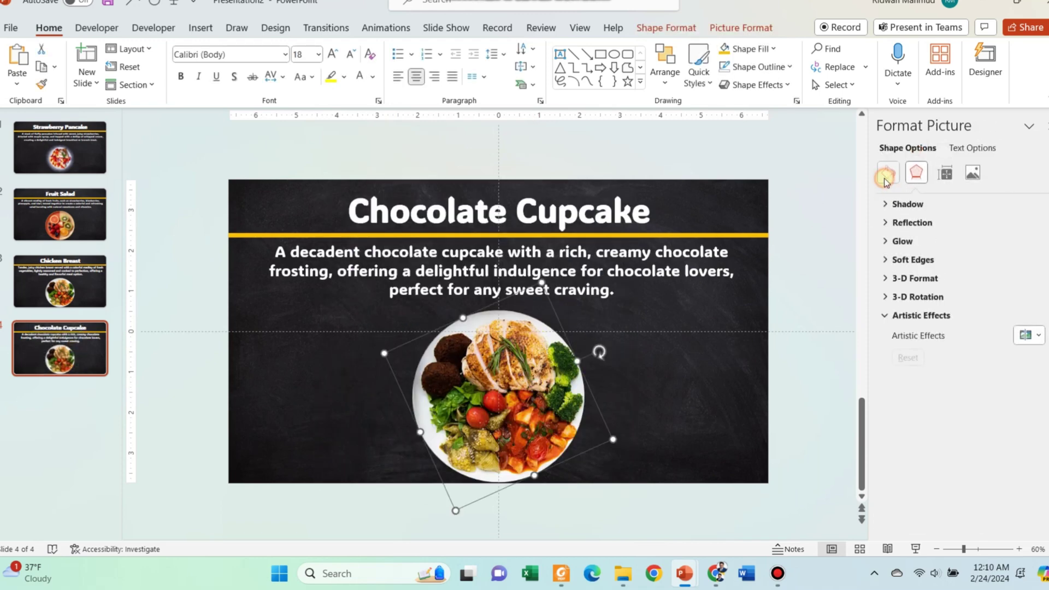
pyautogui.click(886, 174)
pyautogui.click(966, 345)
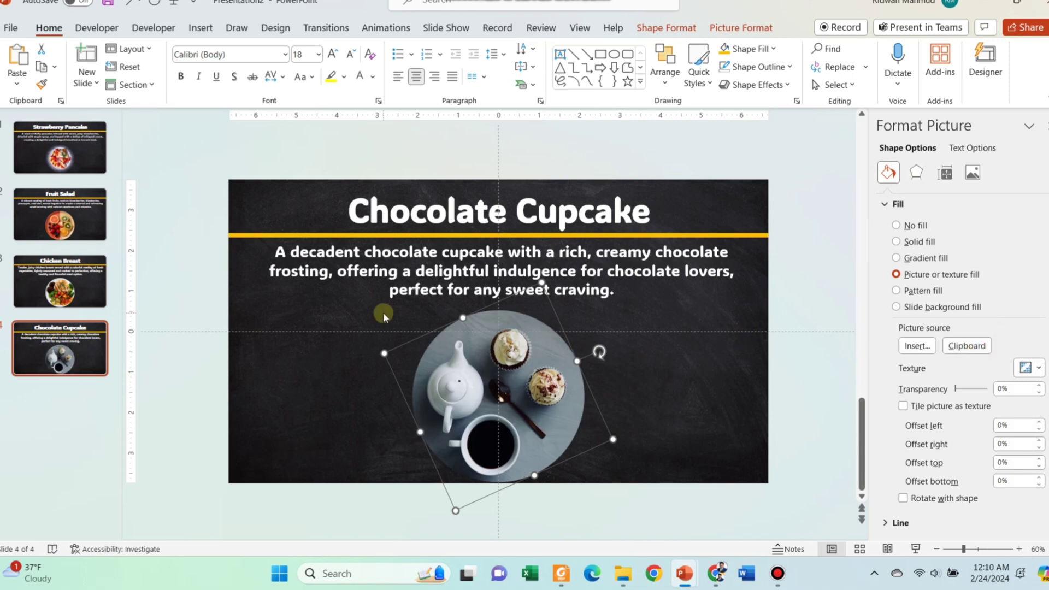
pyautogui.rightClick(71, 334)
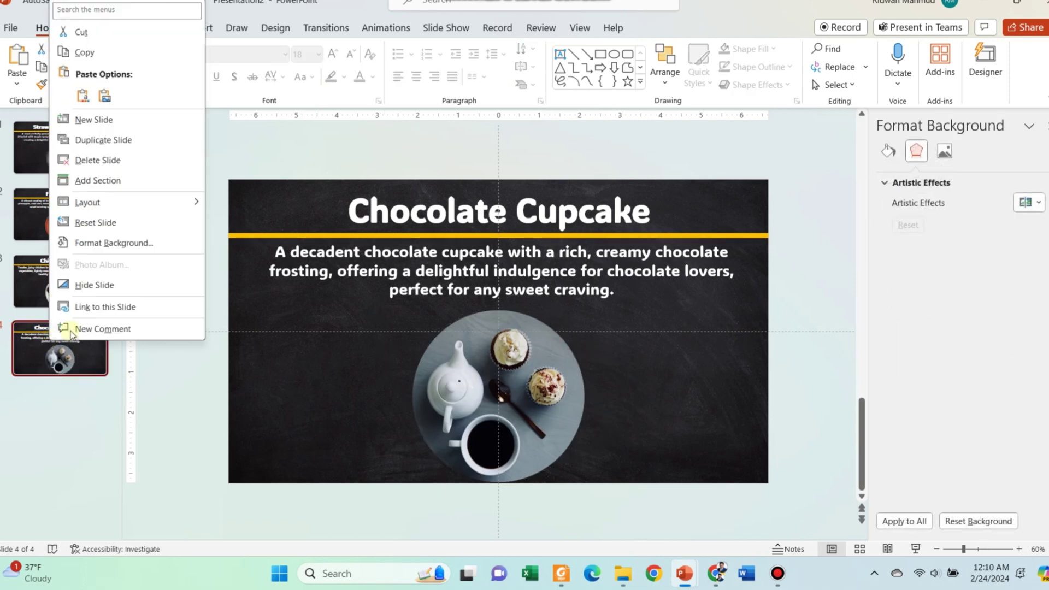
pyautogui.click(134, 140)
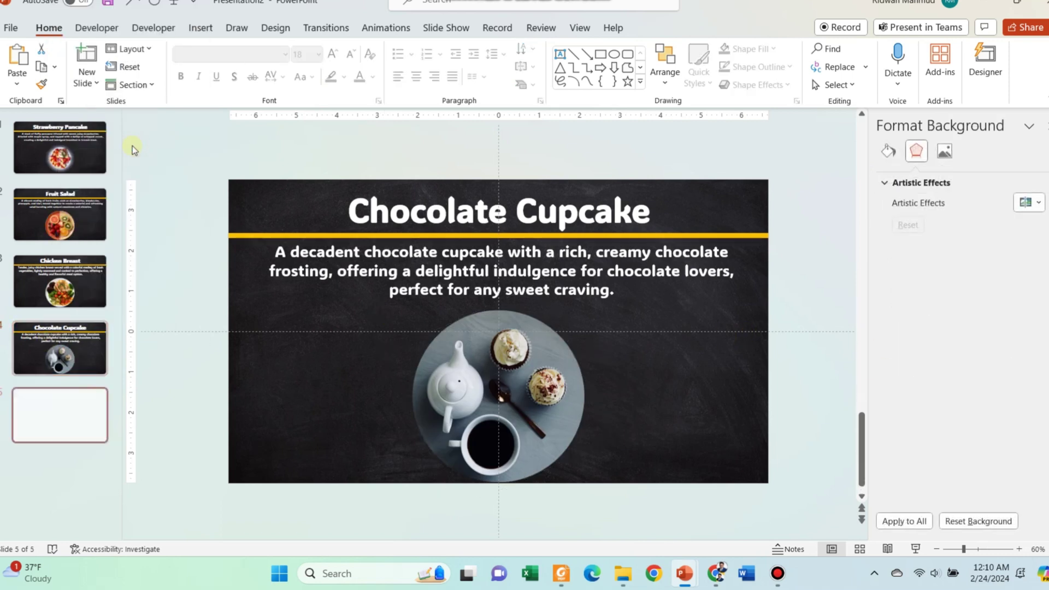
# Rotate slide 5's plate circle, fill it with the copied decorated-cookie photo, then select all five slides.
pyautogui.click(472, 411)
pyautogui.moveTo(601, 350); pyautogui.dragTo(405, 462)
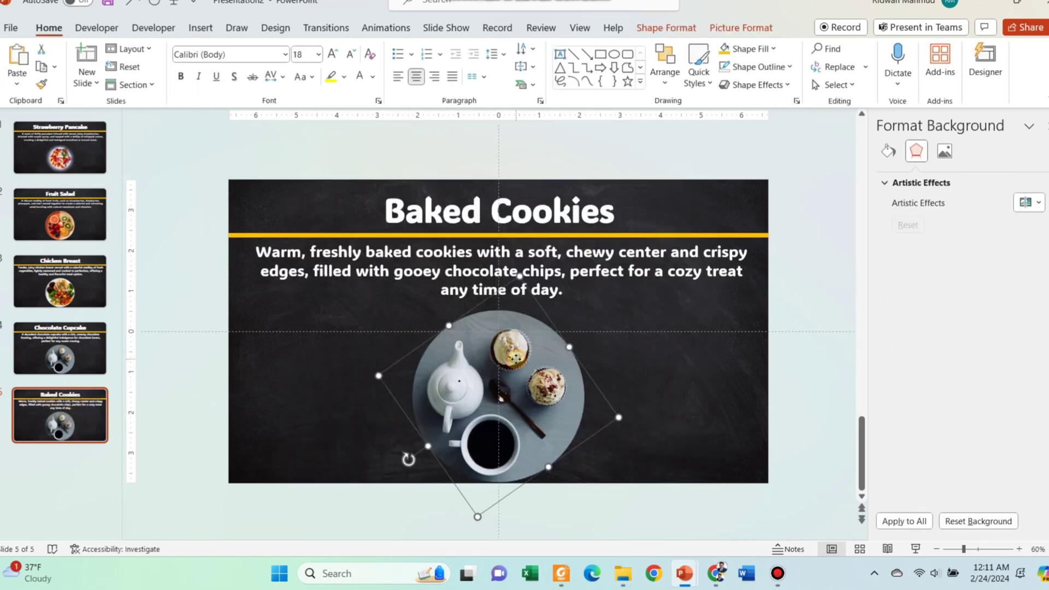
pyautogui.click(888, 172)
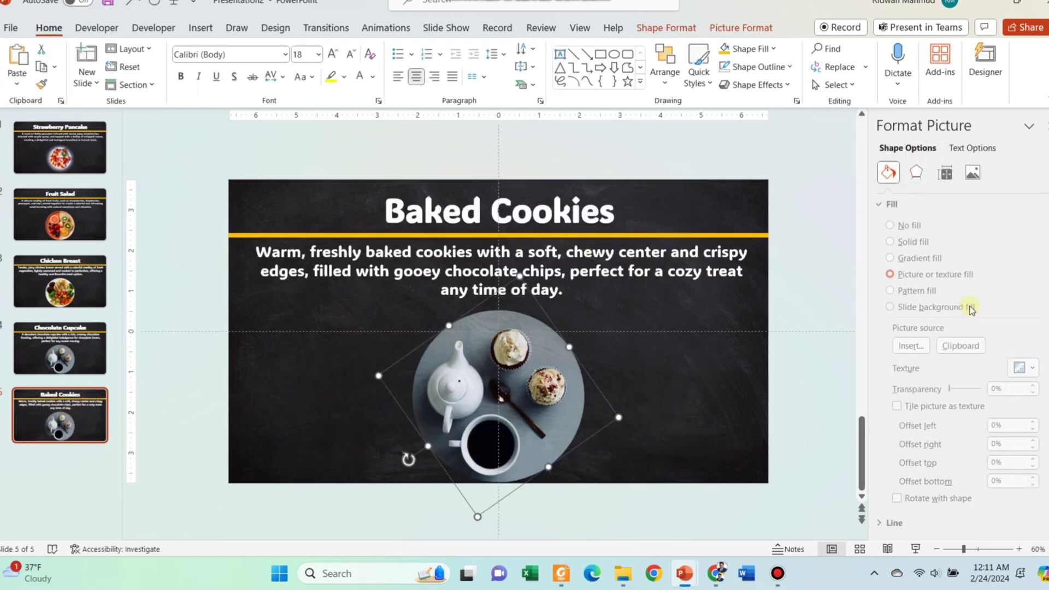
pyautogui.click(973, 349)
pyautogui.click(827, 355)
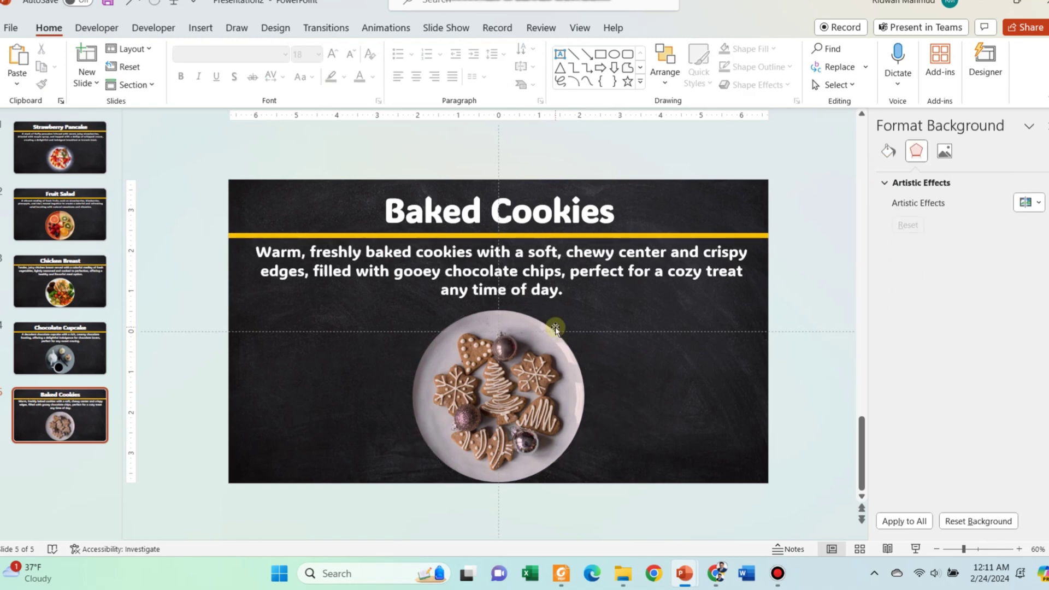
pyautogui.keyDown('shift'); pyautogui.click(109, 135); pyautogui.keyUp('shift')
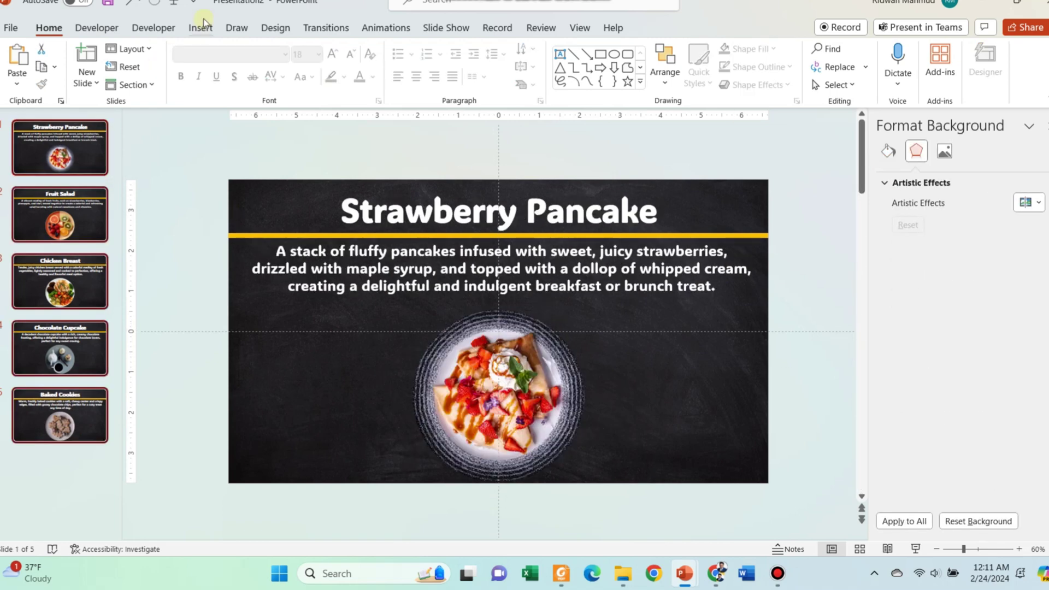
# Apply a 02.00-second Morph transition with the Characters effect option to all five slides.
pyautogui.click(317, 32)
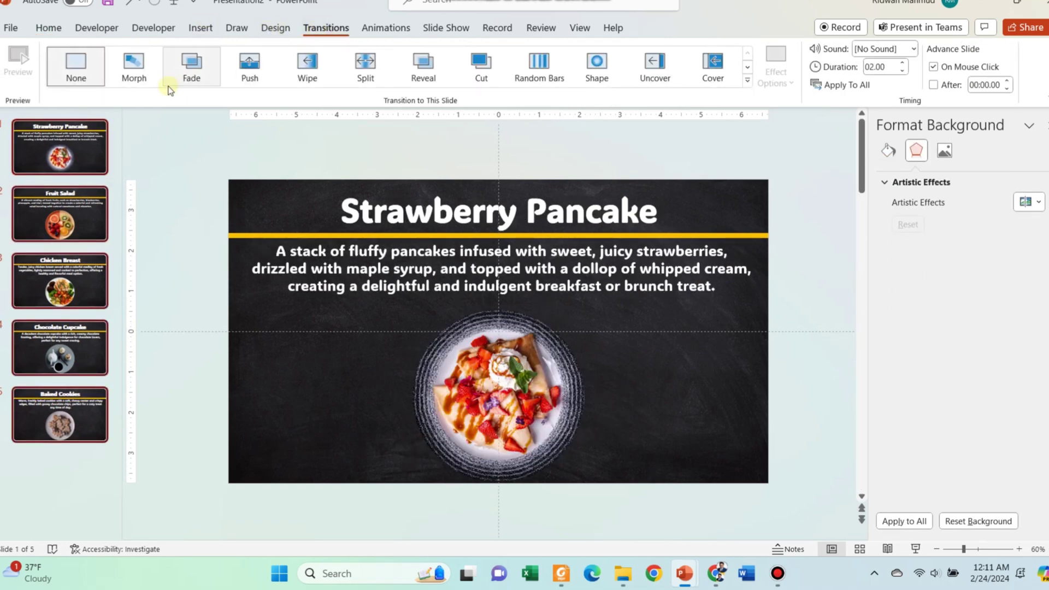
pyautogui.click(135, 66)
pyautogui.doubleClick(875, 66)
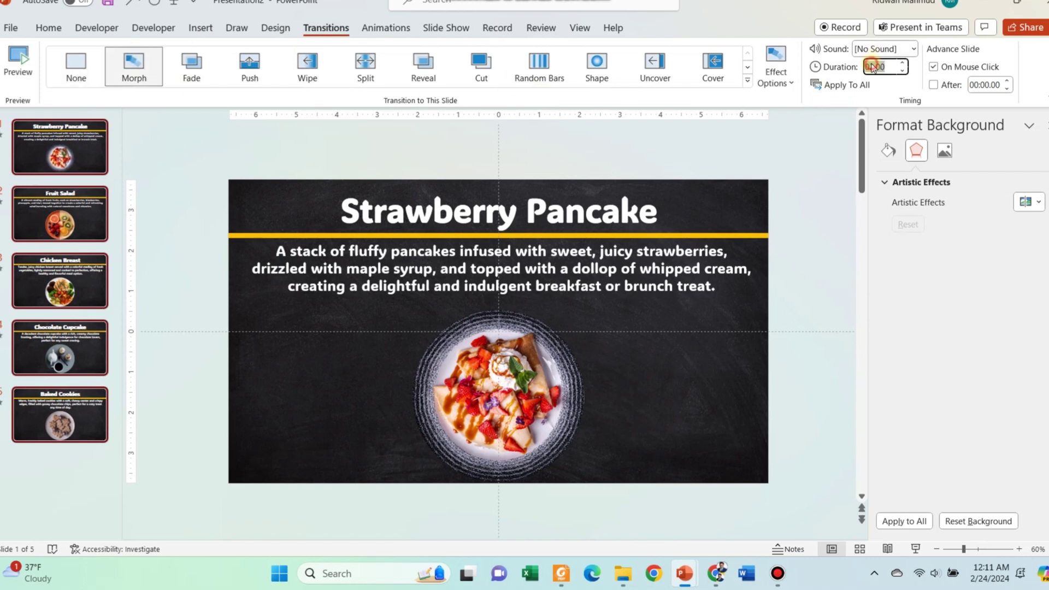
pyautogui.click(776, 71)
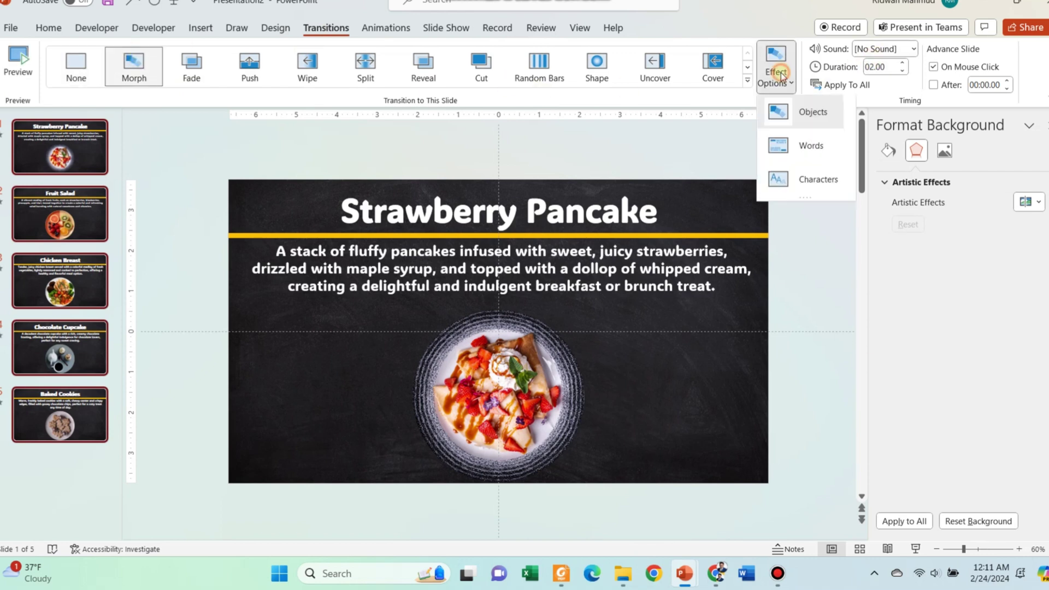
pyautogui.click(804, 180)
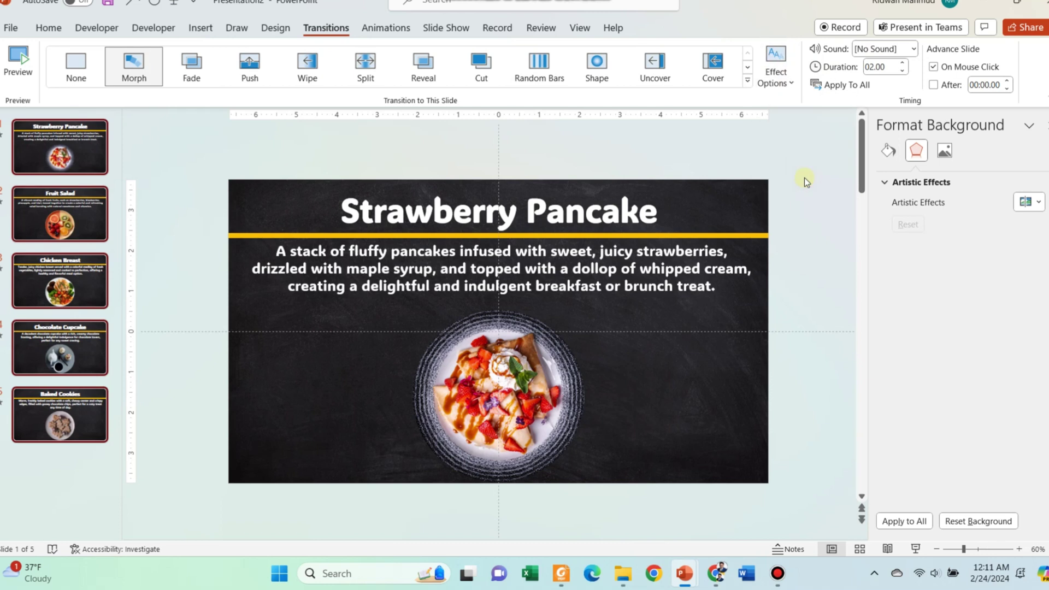
pyautogui.click(96, 159)
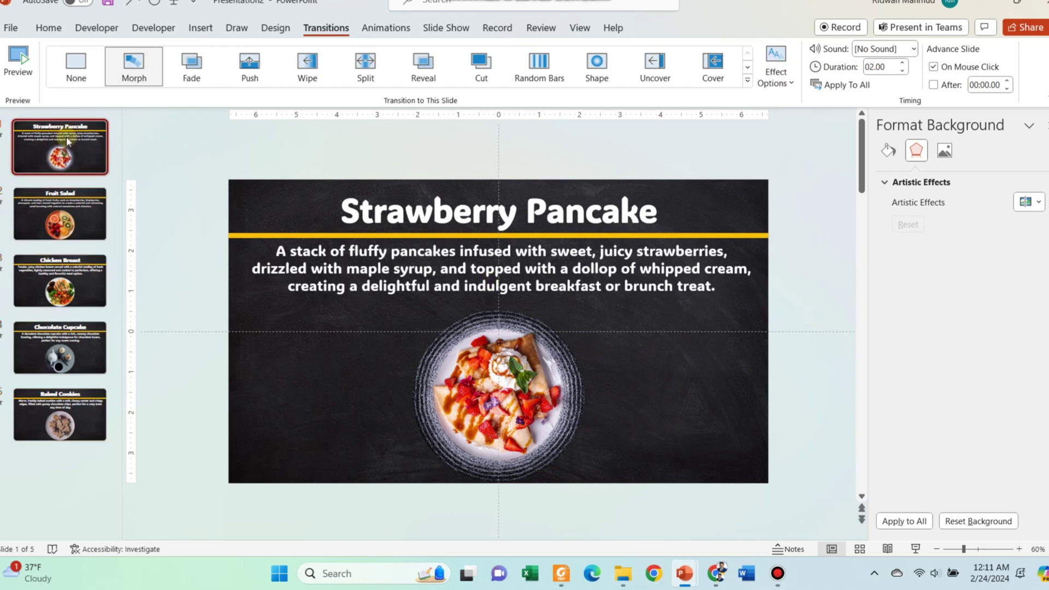
# Play the slideshow full screen from slide 1, the Strawberry Pancake slide.
pyautogui.click(912, 553)
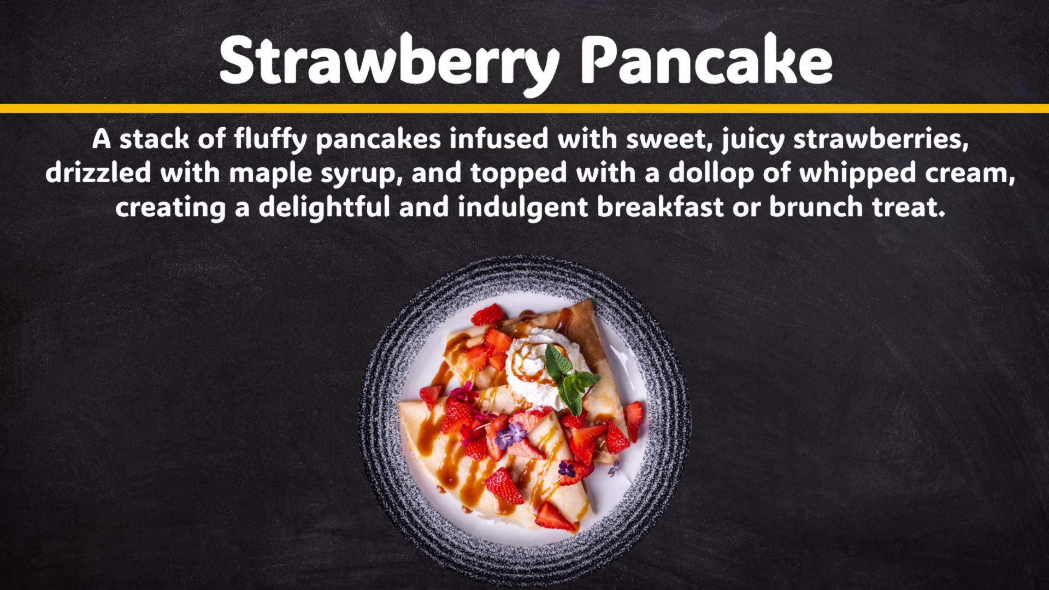